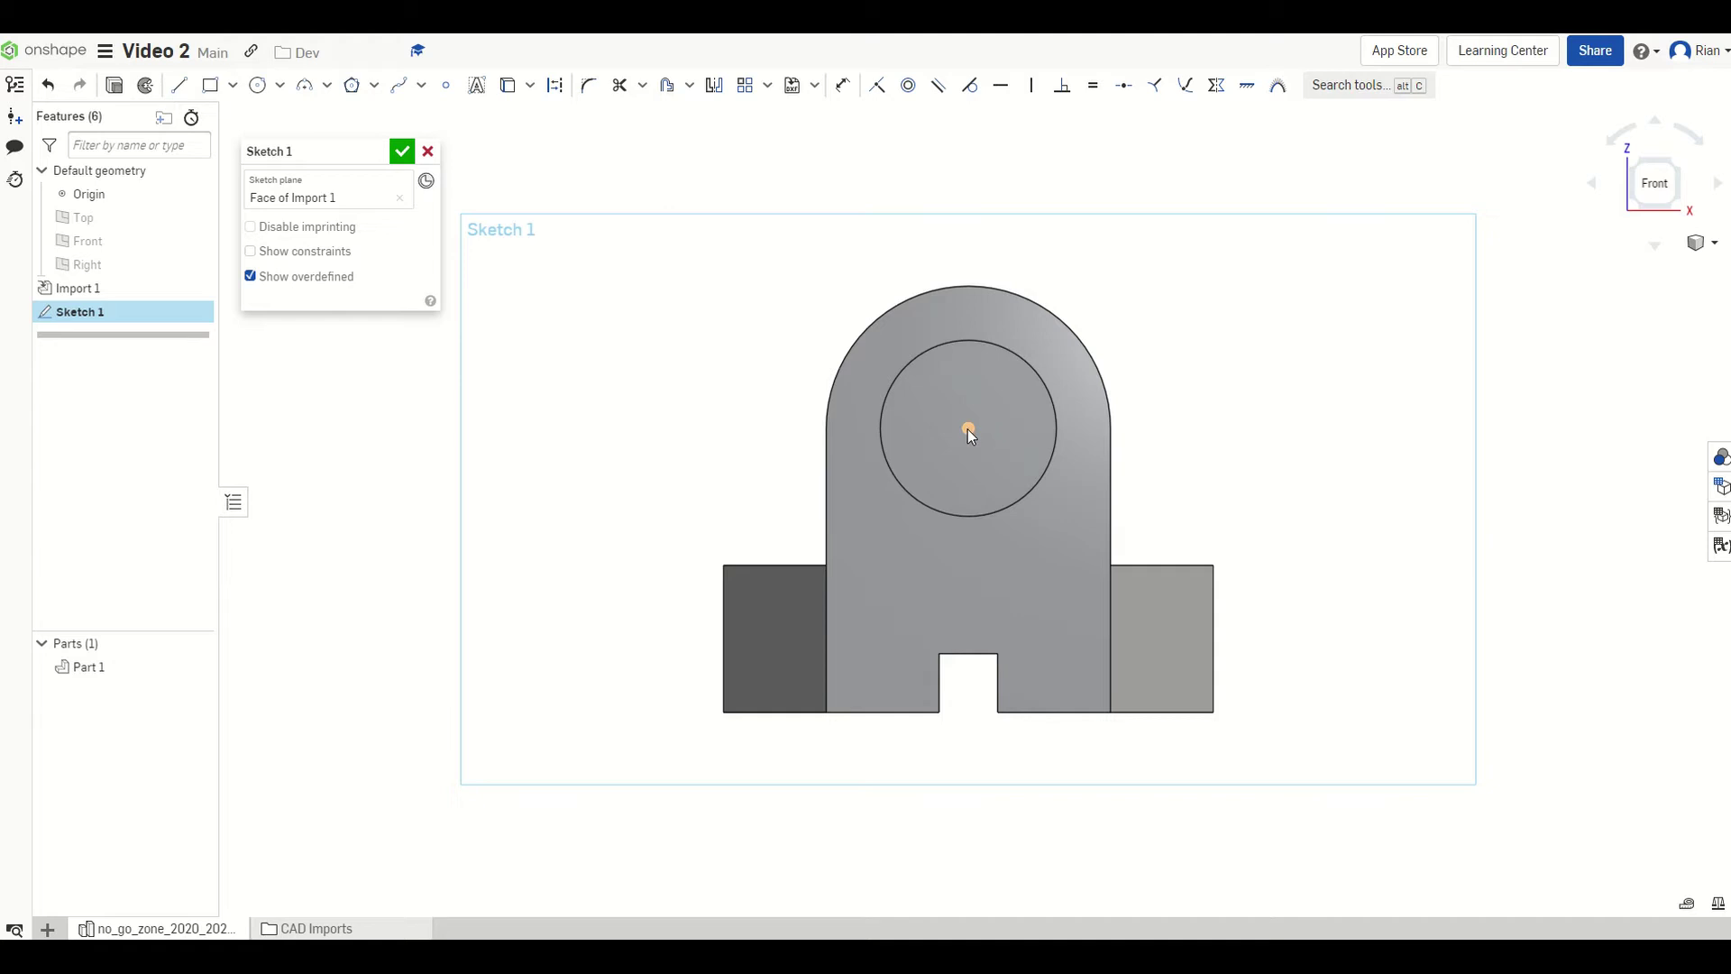
Step: Sketch a rectangle about 35.8 by 62 mm on the front face, from the circle's vertical centreline outward, covering the left half of the part
key("g")
left_click(967, 259)
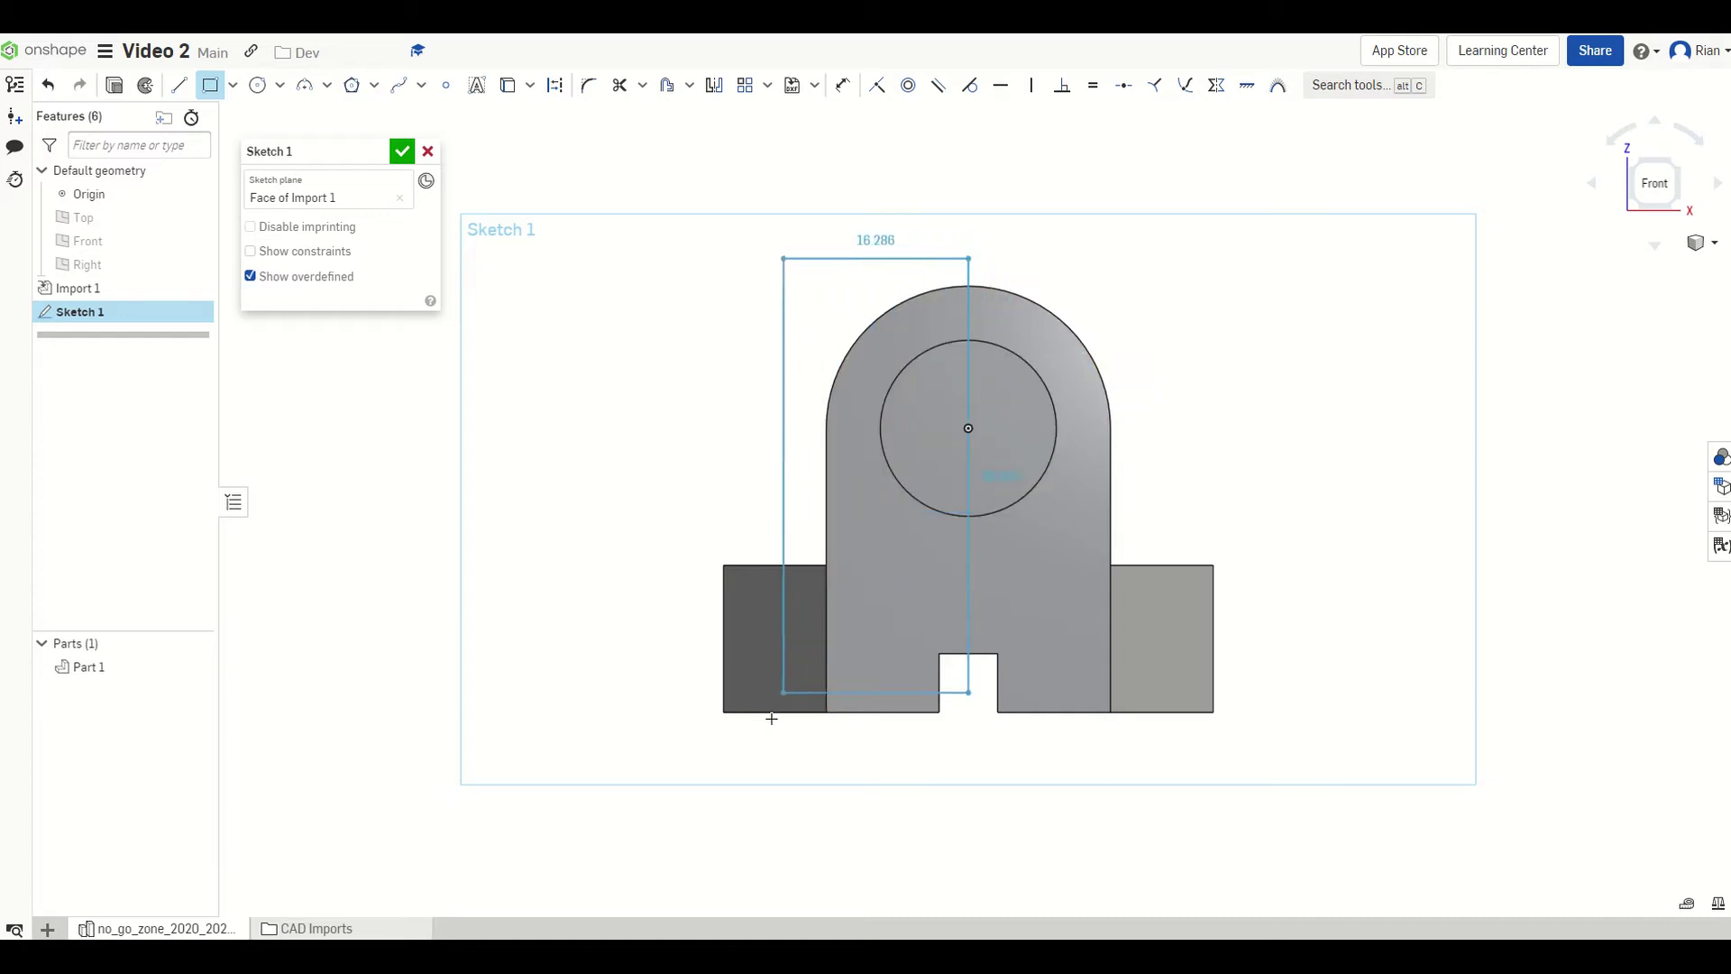
left_click(617, 866)
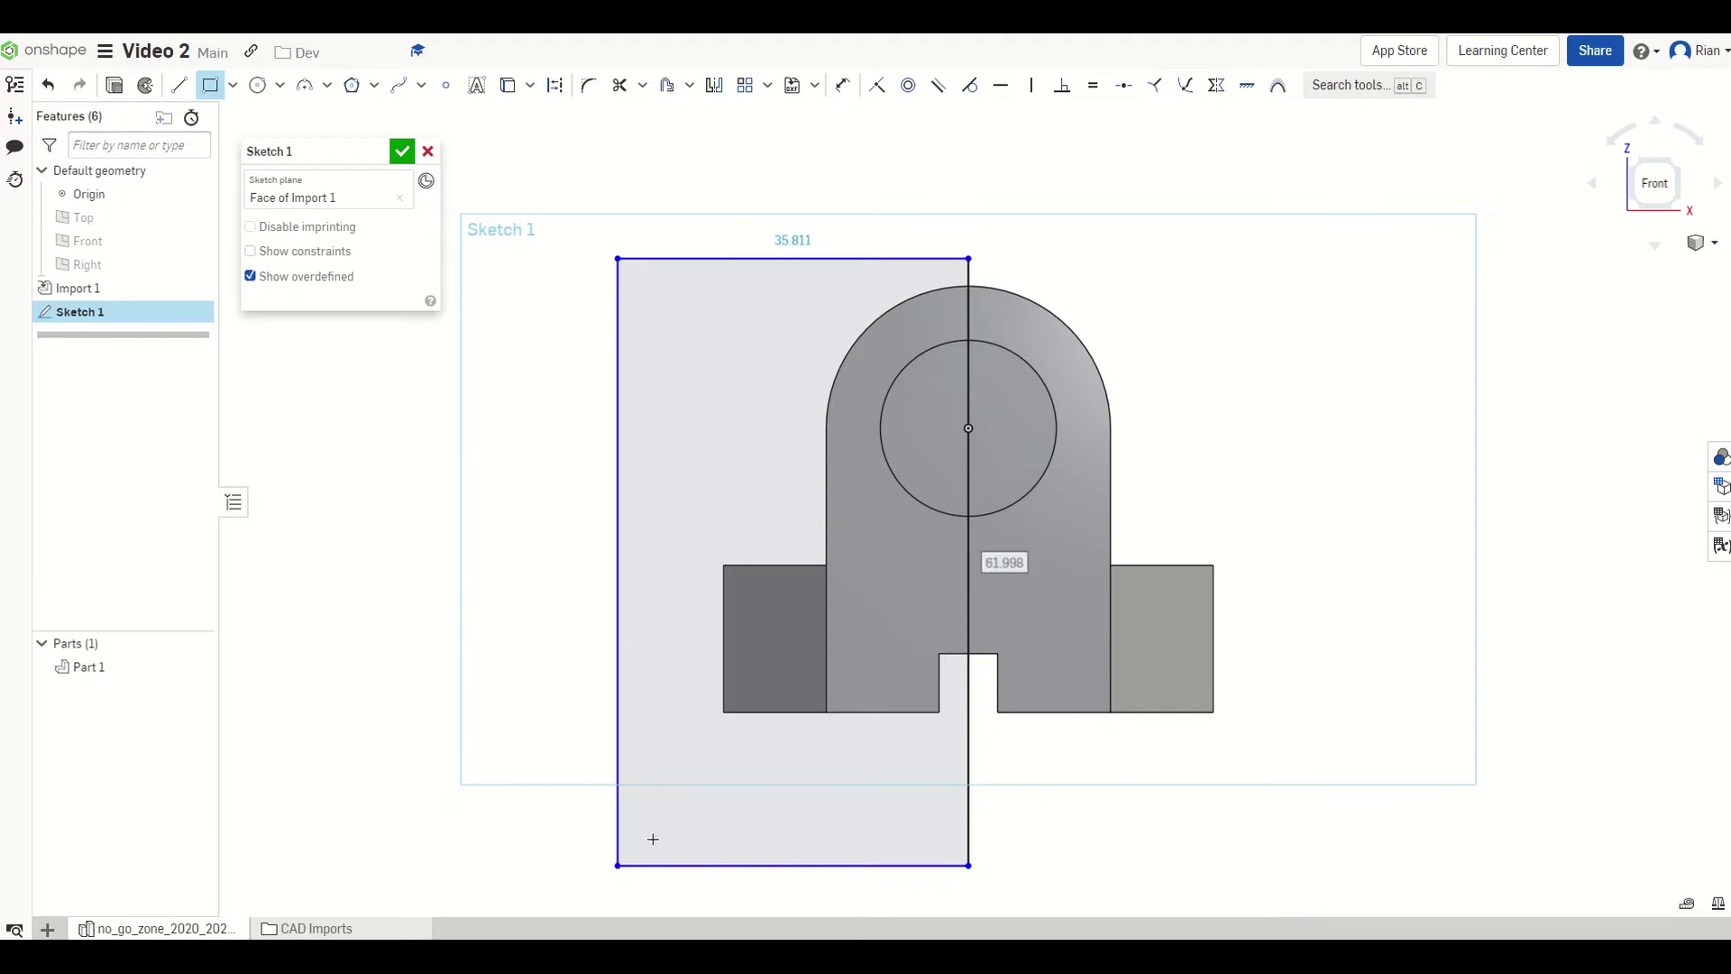
Step: Extrude the rectangle as a Remove cut with the Through all end type to cut away half of the part
key("shift+e")
mouse_move(788, 722)
right_mouse_down()
mouse_move(949, 733)
mouse_move(1229, 496)
mouse_move(1372, 467)
mouse_move(1380, 509)
right_mouse_up()
left_click(350, 201)
left_click(302, 274)
left_click(288, 413)
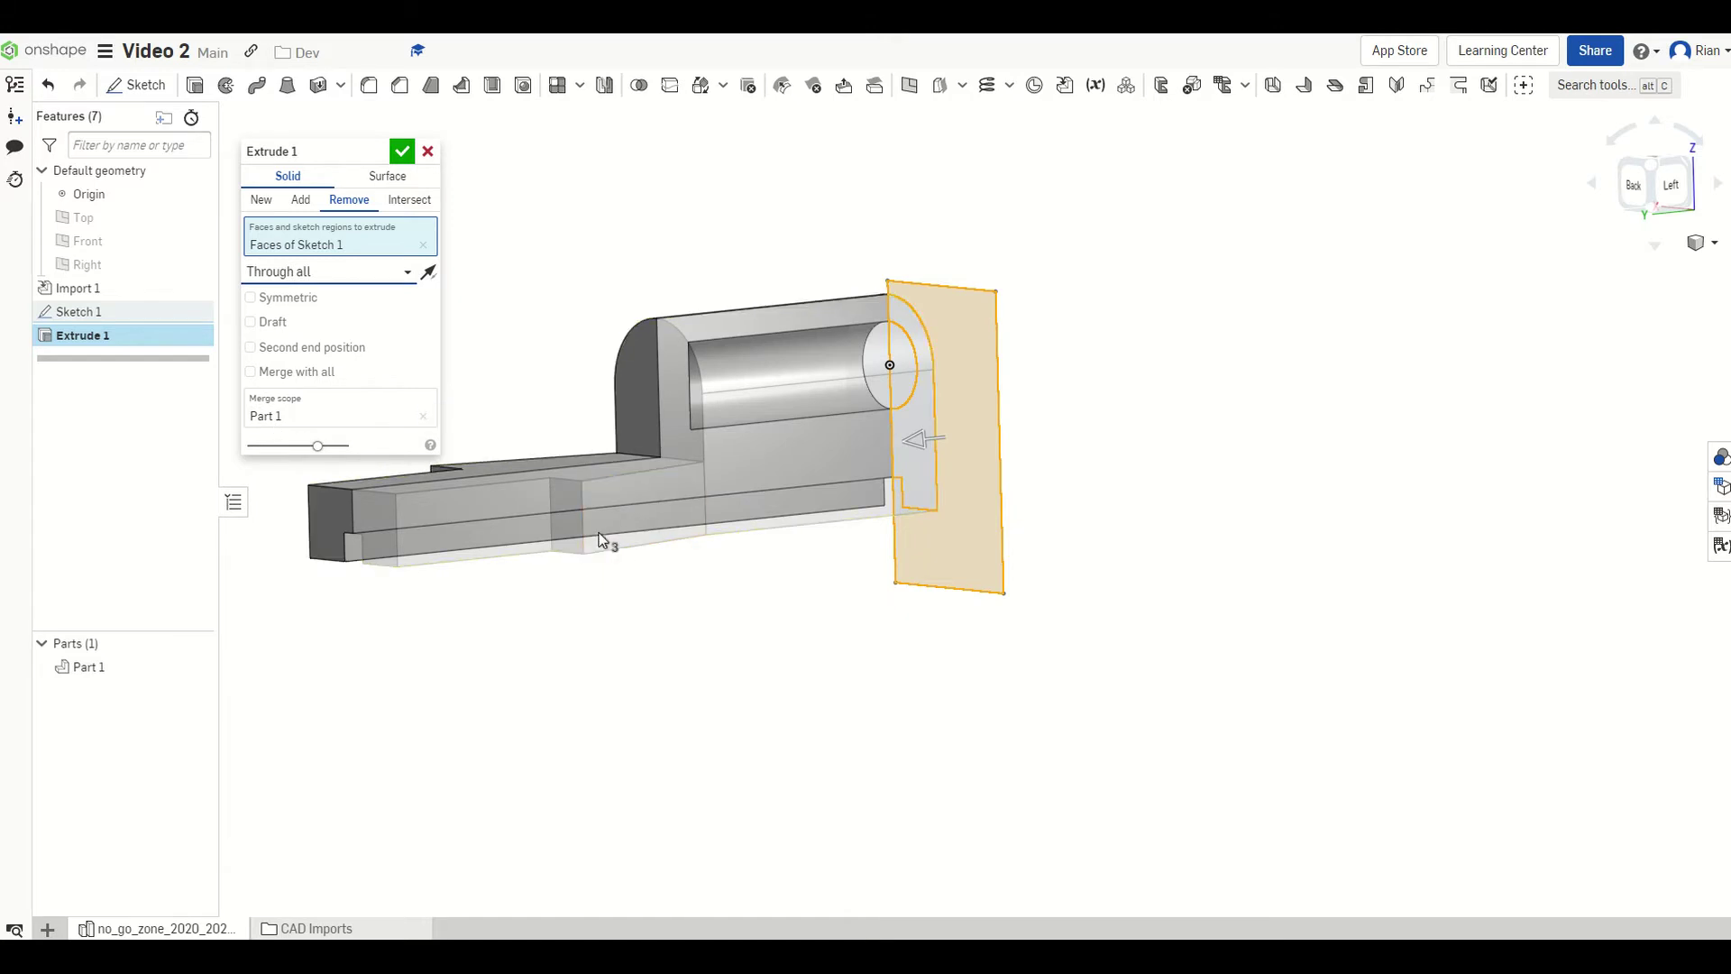
right_click_drag(1168, 516, 886, 643)
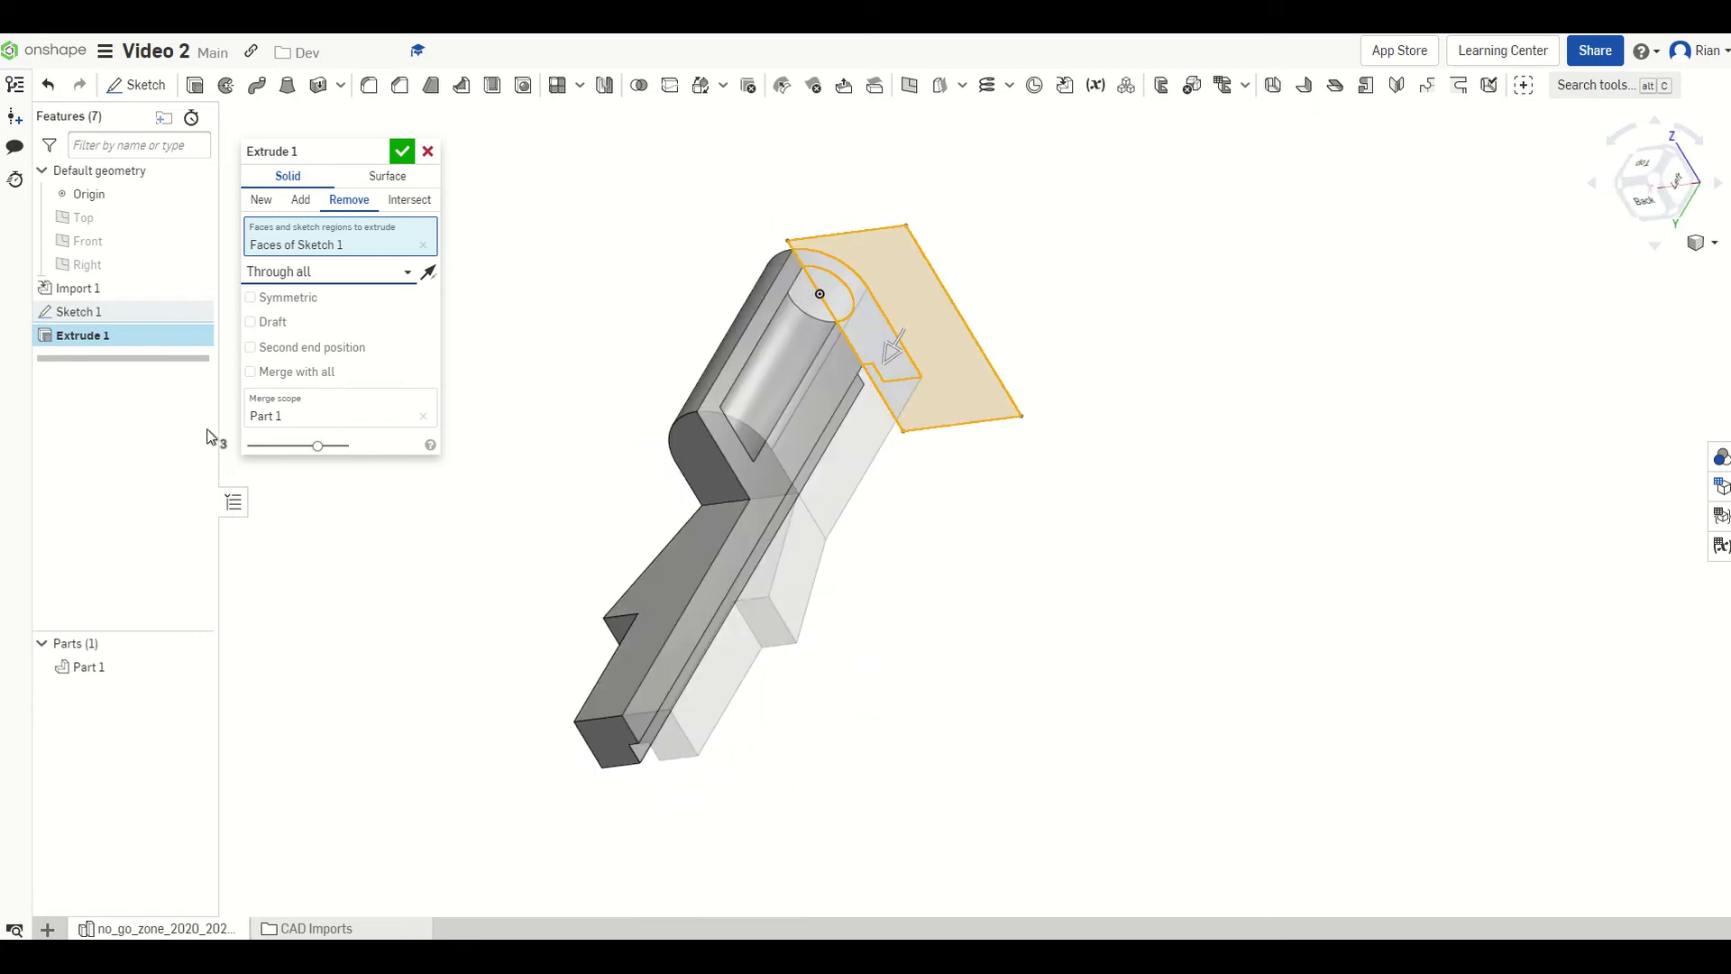
left_click_drag(319, 450, 381, 454)
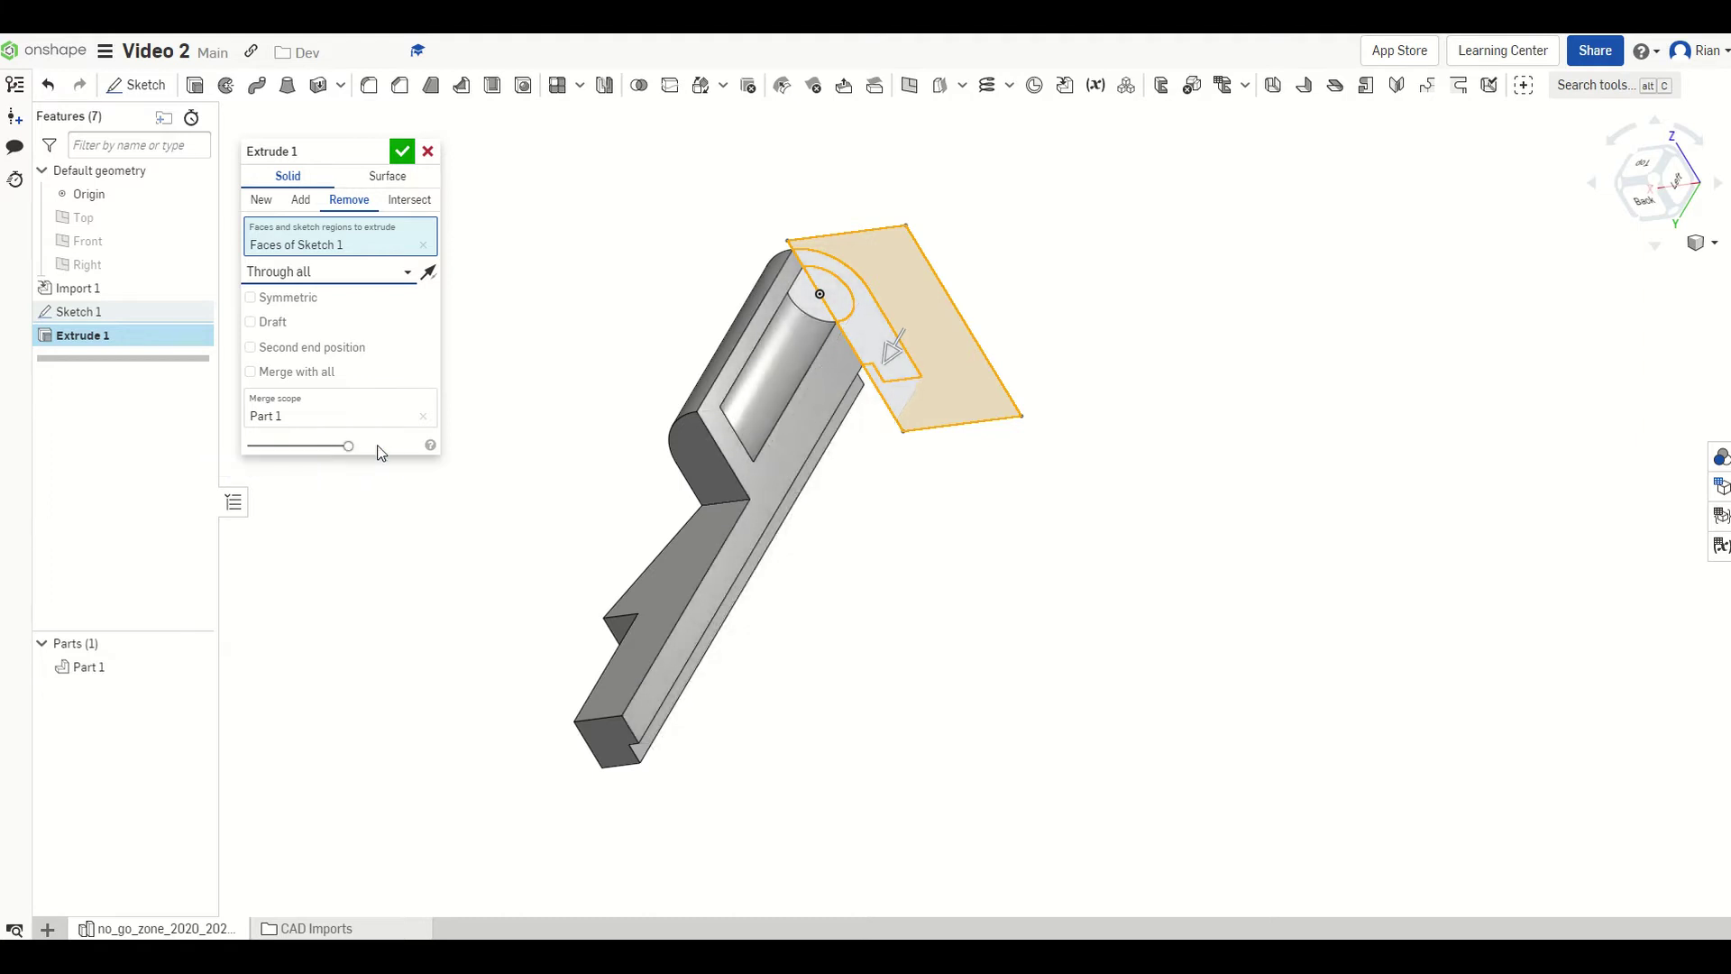
left_click(402, 150)
Step: Start a new sketch on the flat top face of the low arm behind the rounded block, viewed normal to the face
right_click_drag(862, 645, 852, 565)
left_click(700, 568)
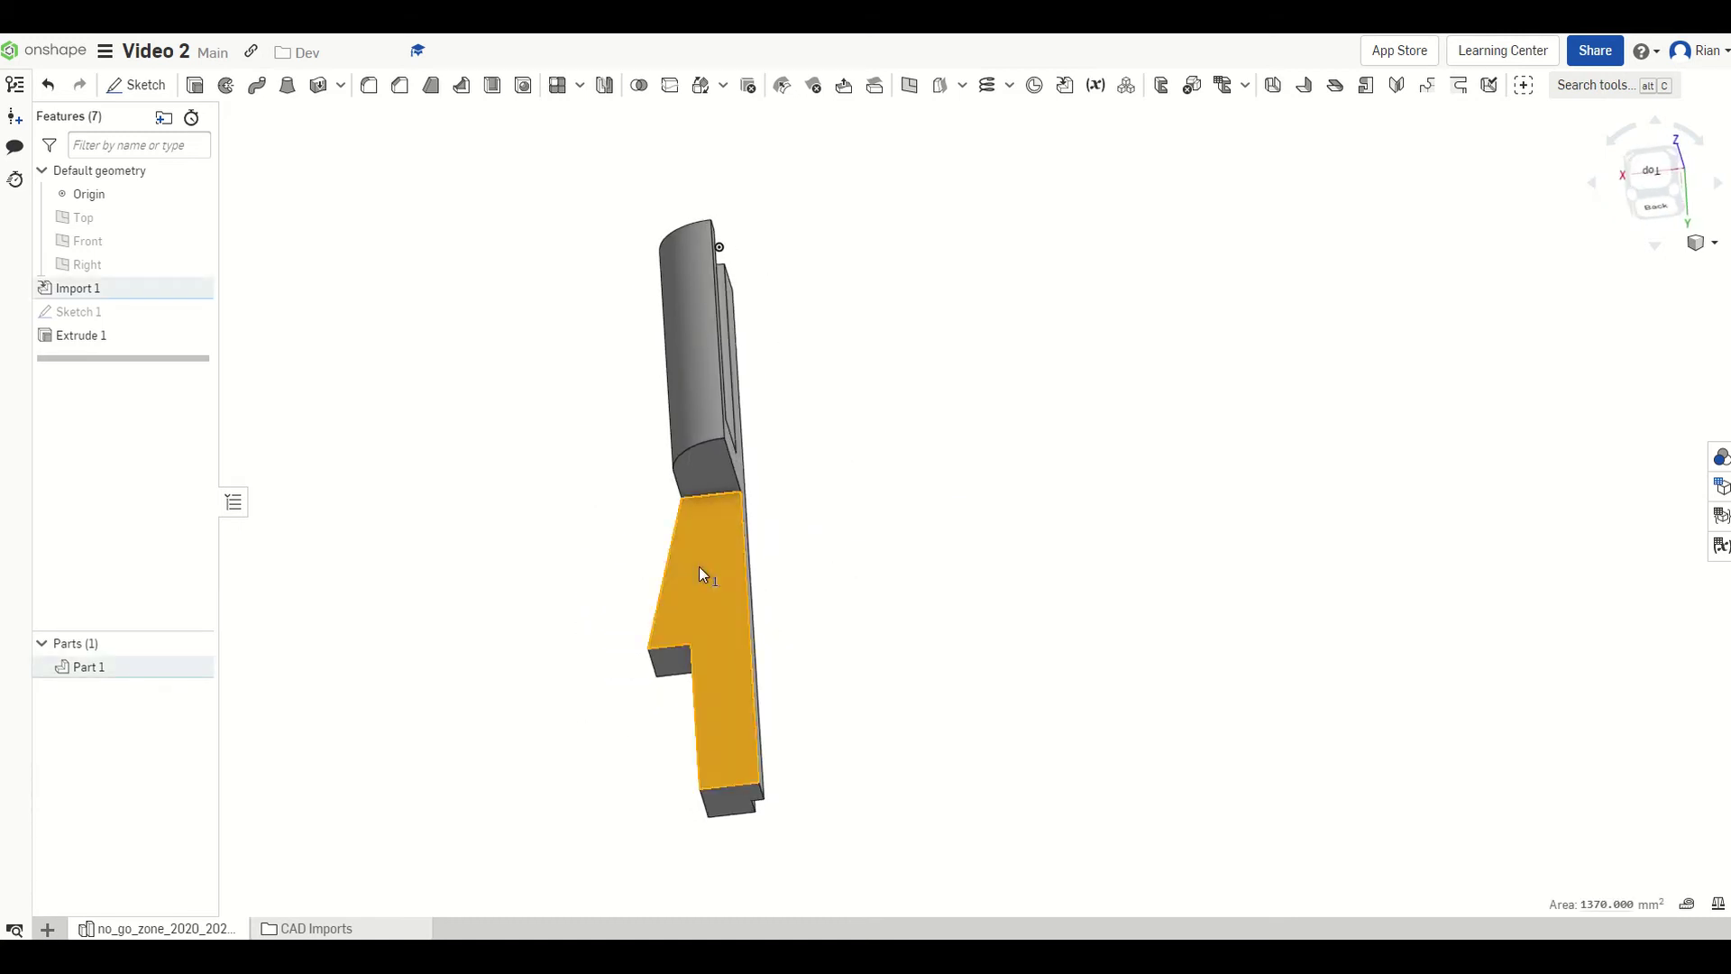
key("shift+s")
key("n")
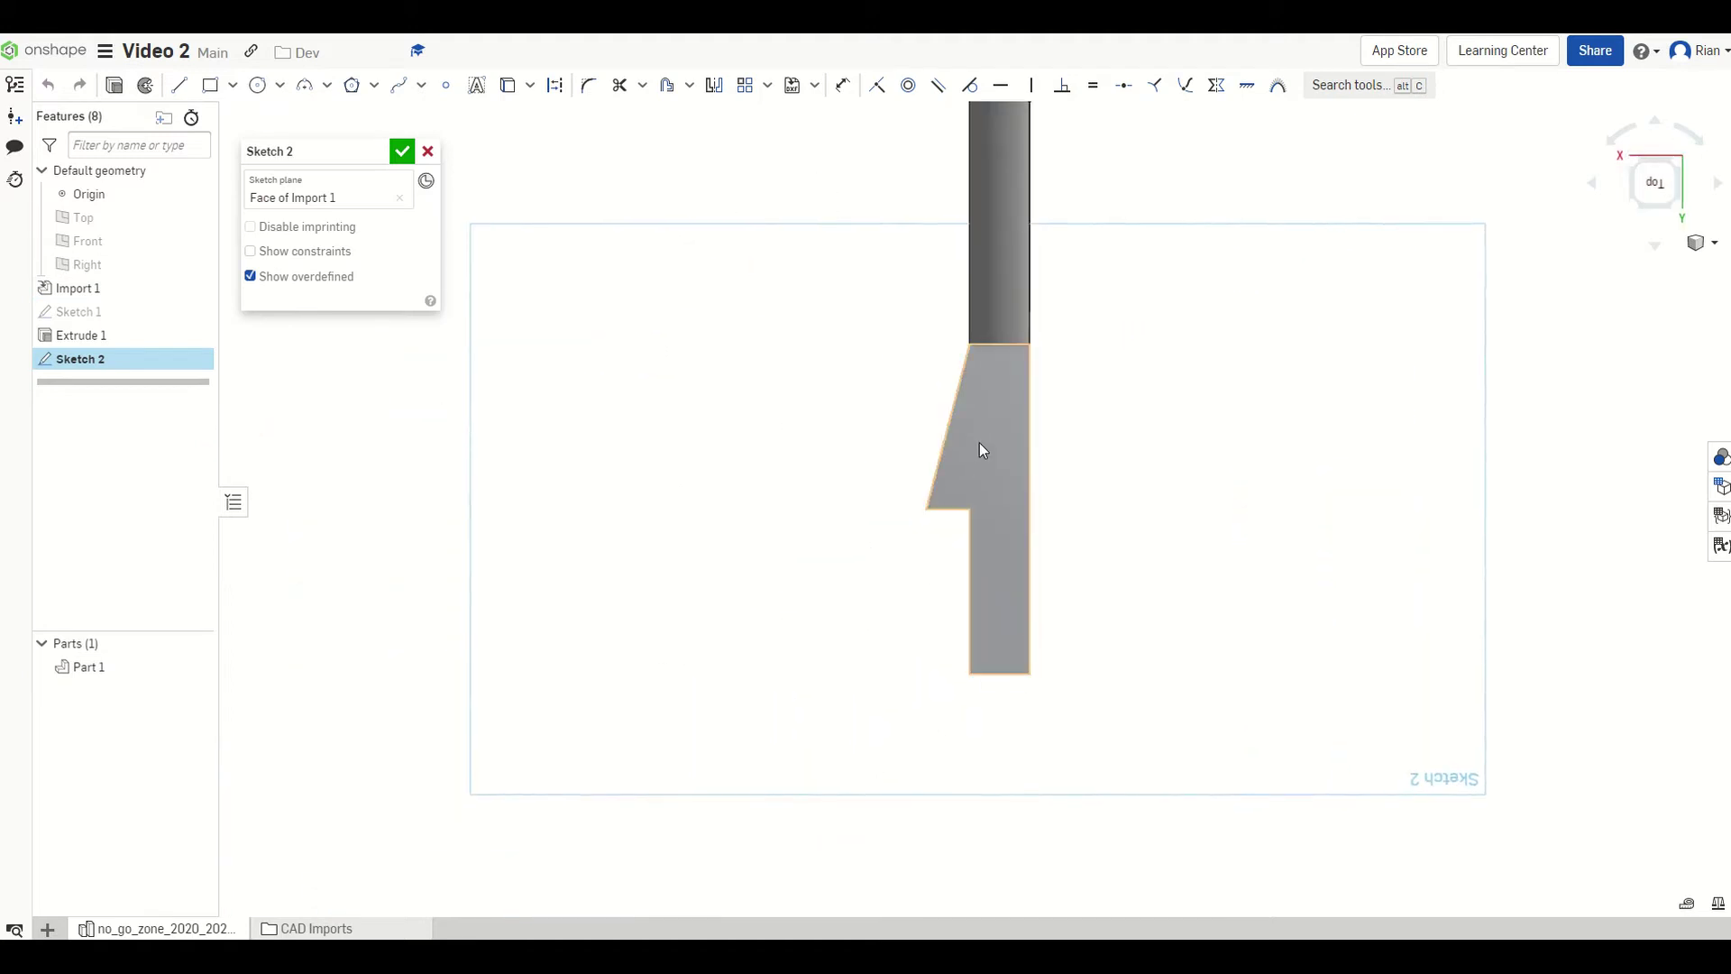
scroll(972, 803, "down", 1)
scroll(998, 577, "up", 1)
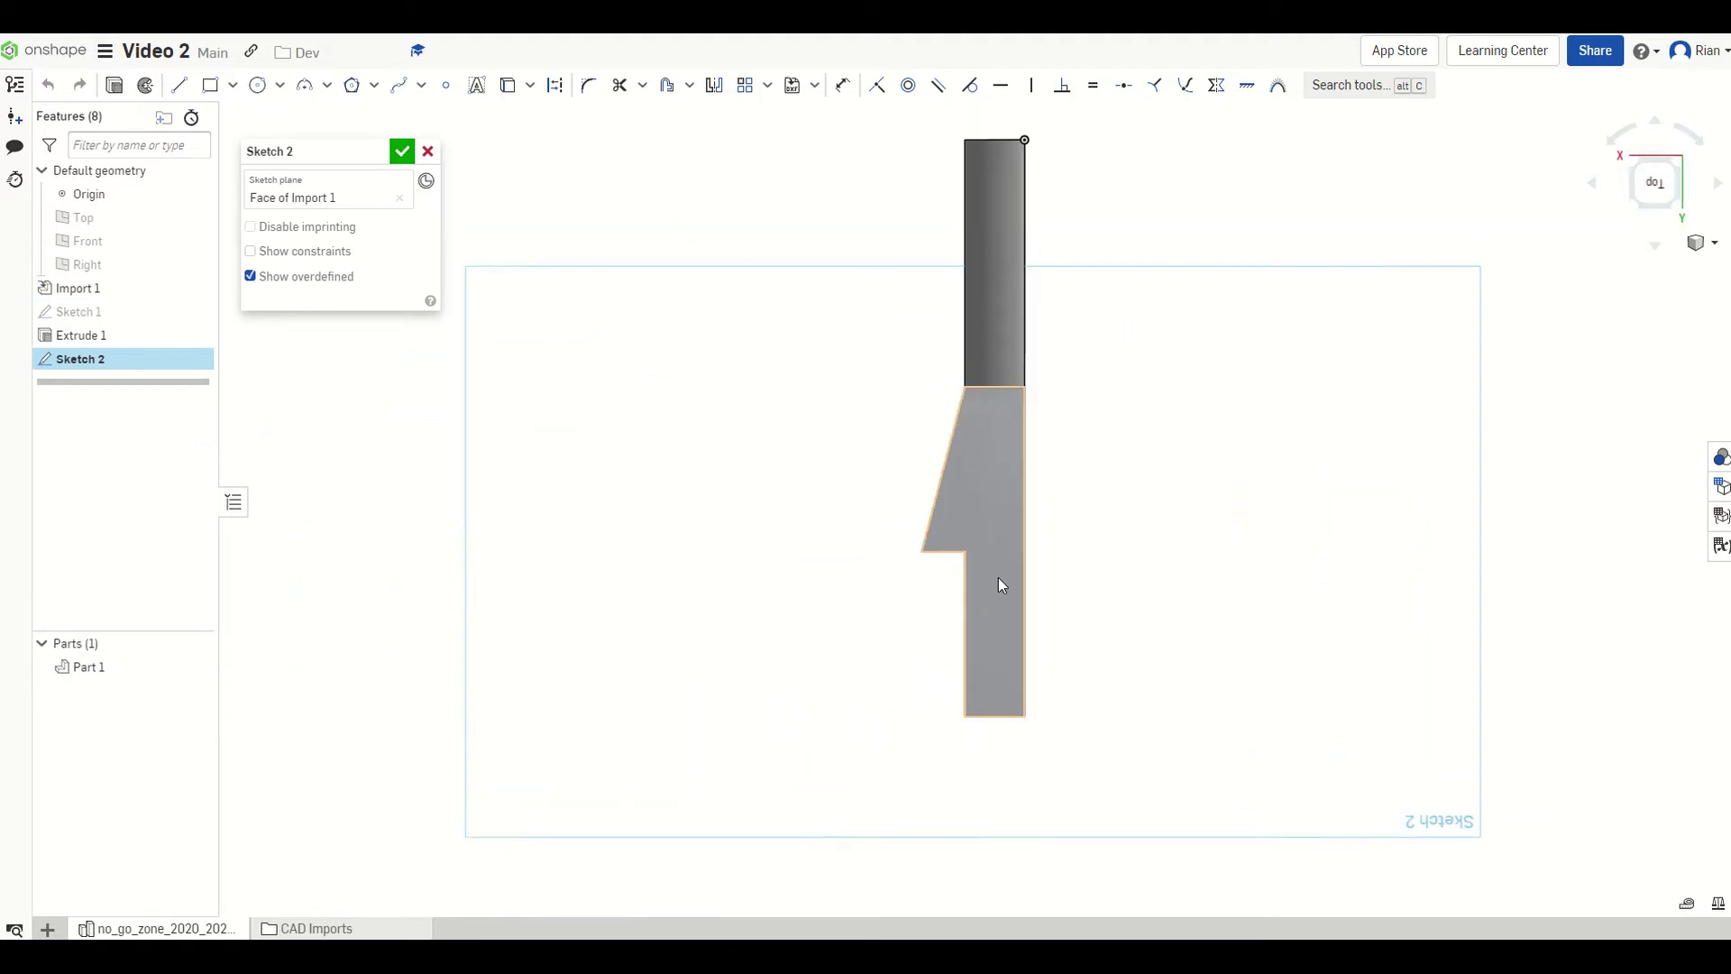
scroll(998, 585, "up", 1)
right_click_drag(987, 446, 1013, 346)
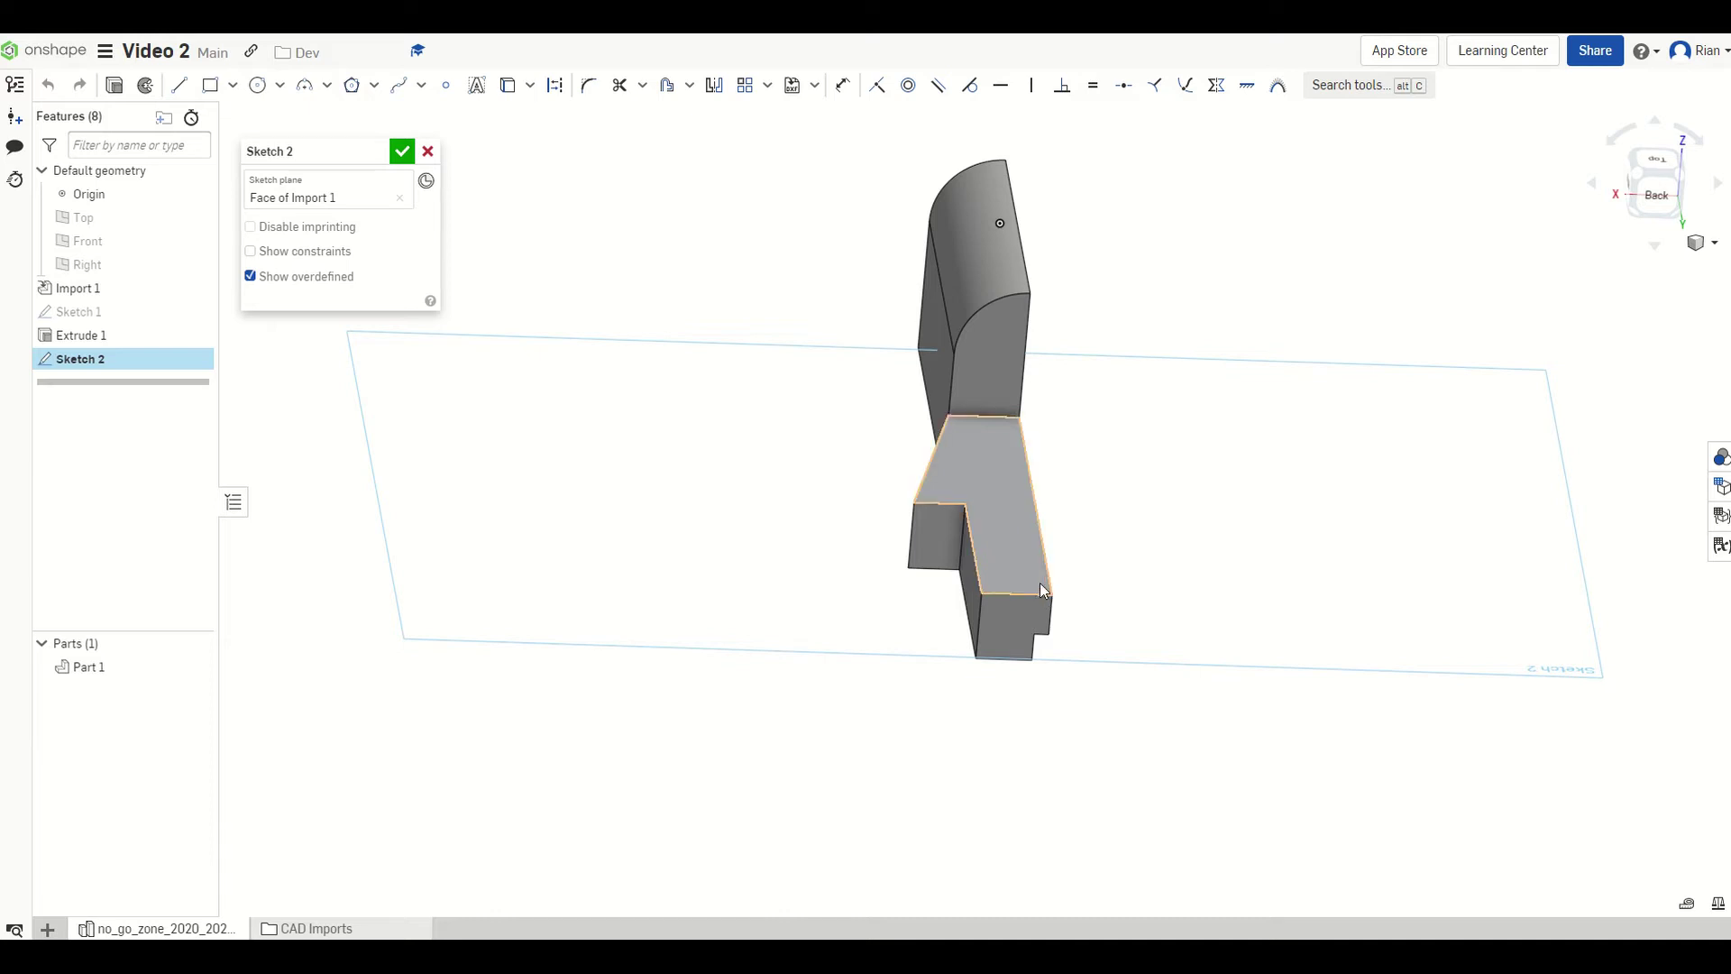
right_click_drag(983, 569, 987, 607)
key("n")
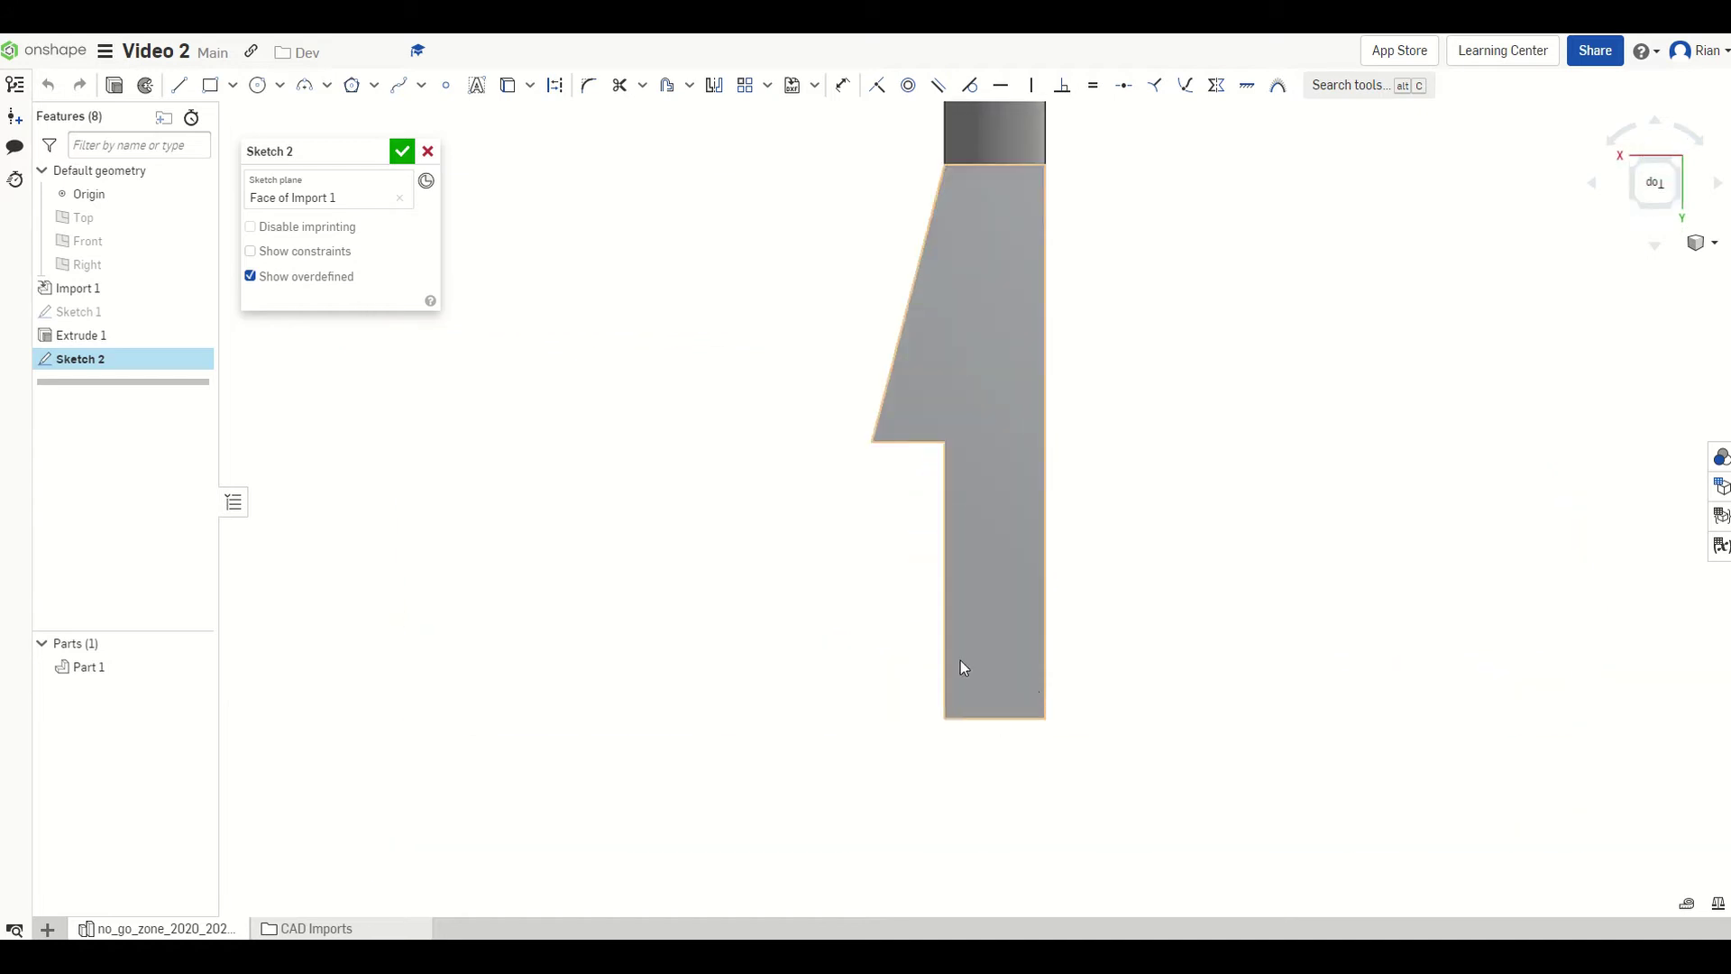
Step: Draw a short line inward from the cut edge near the arm's end, and another along that edge to the end corner
left_click(179, 84)
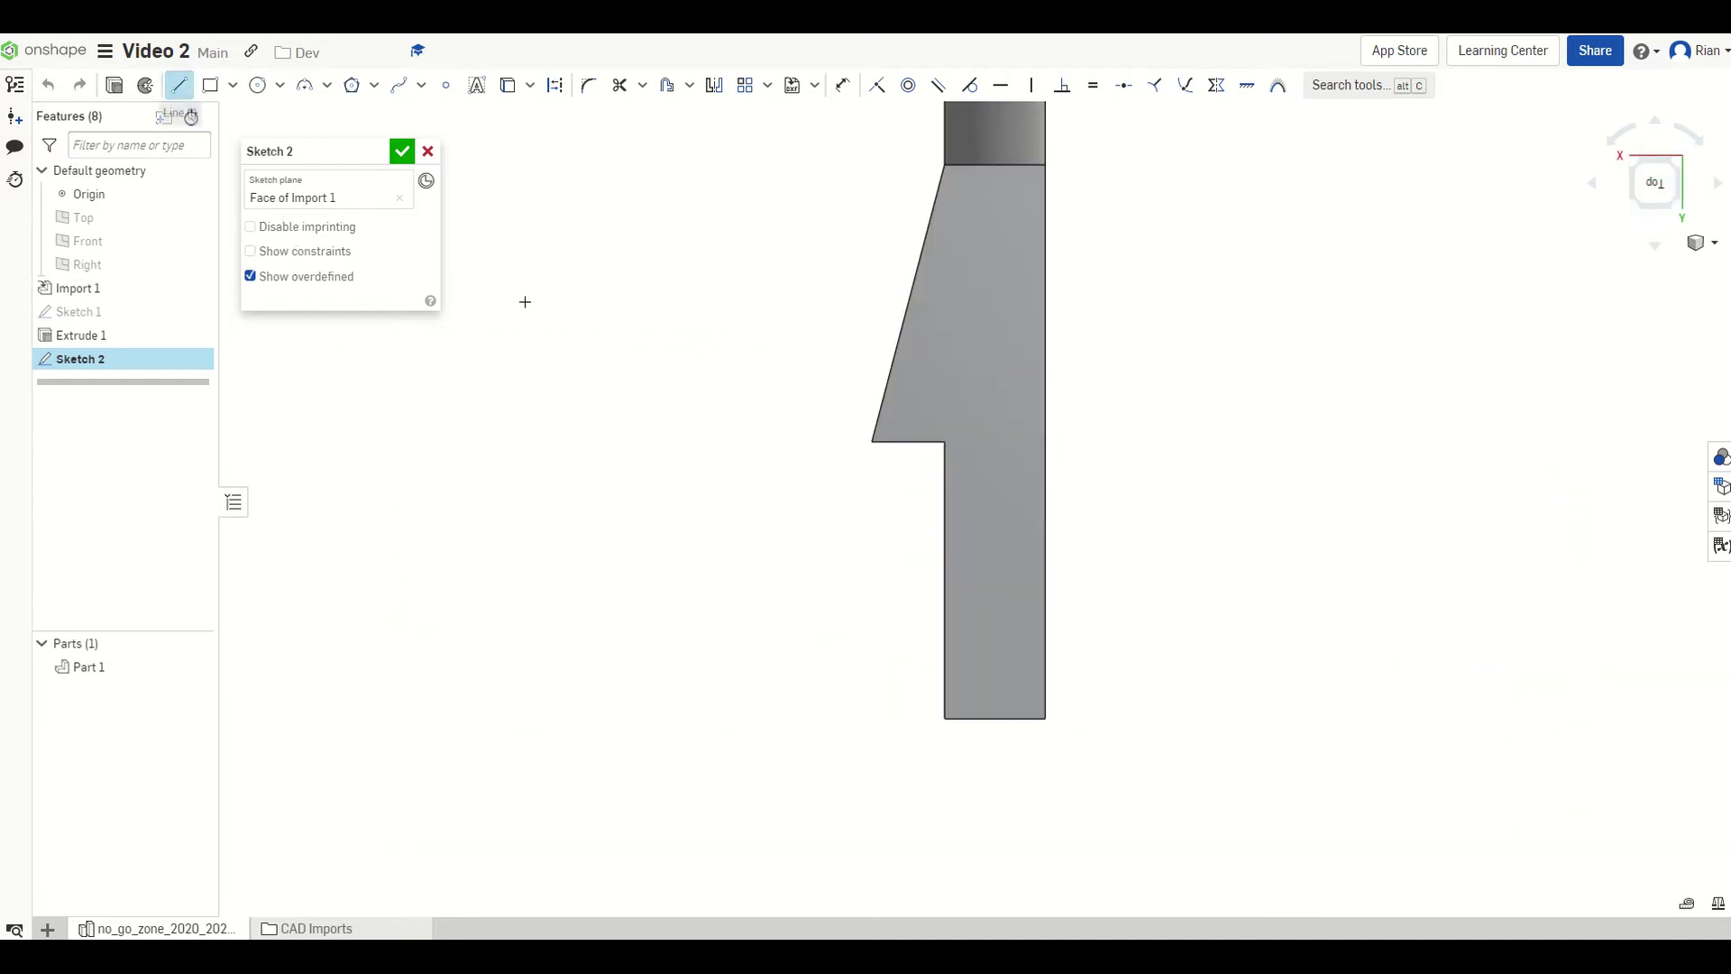
left_click(1044, 620)
left_click(1001, 620)
key("Escape")
key("l")
left_click(1046, 621)
left_click(1045, 719)
key("Escape")
Step: Draw a line about 5.6 mm long from the inner end of the short line toward the arm's end, parallel to the cut edge
mouse_move(1049, 653)
right_mouse_down()
mouse_move(1044, 587)
mouse_move(1062, 553)
mouse_move(973, 615)
right_mouse_up()
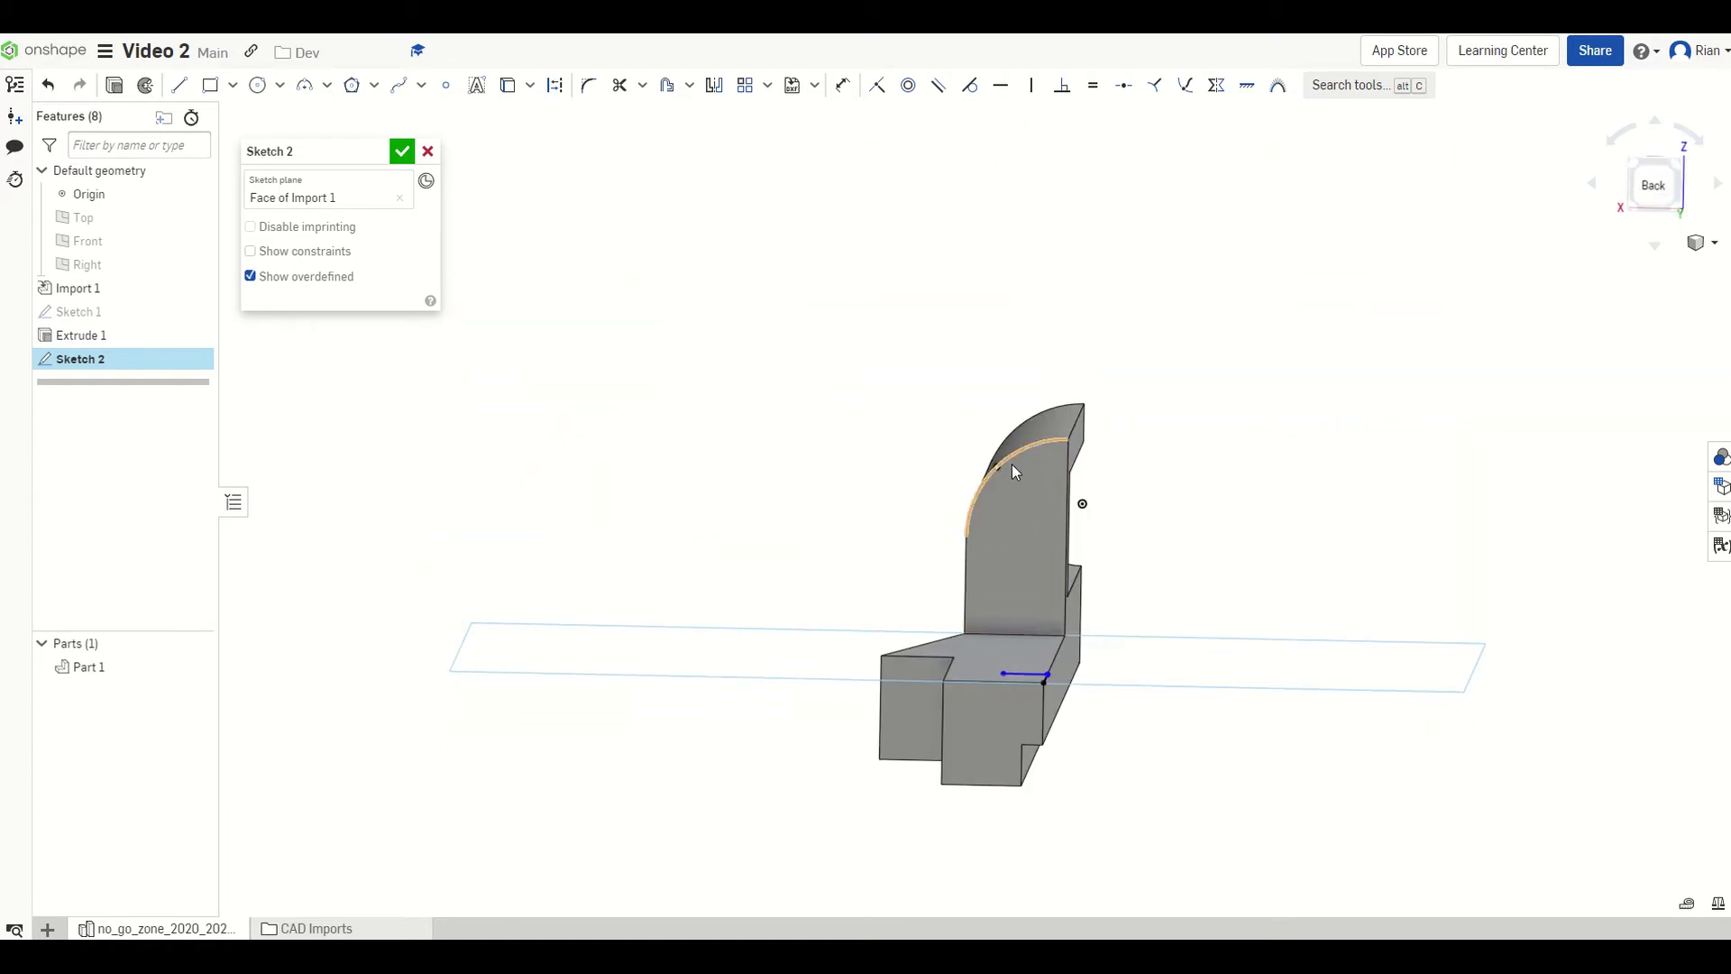
key("n")
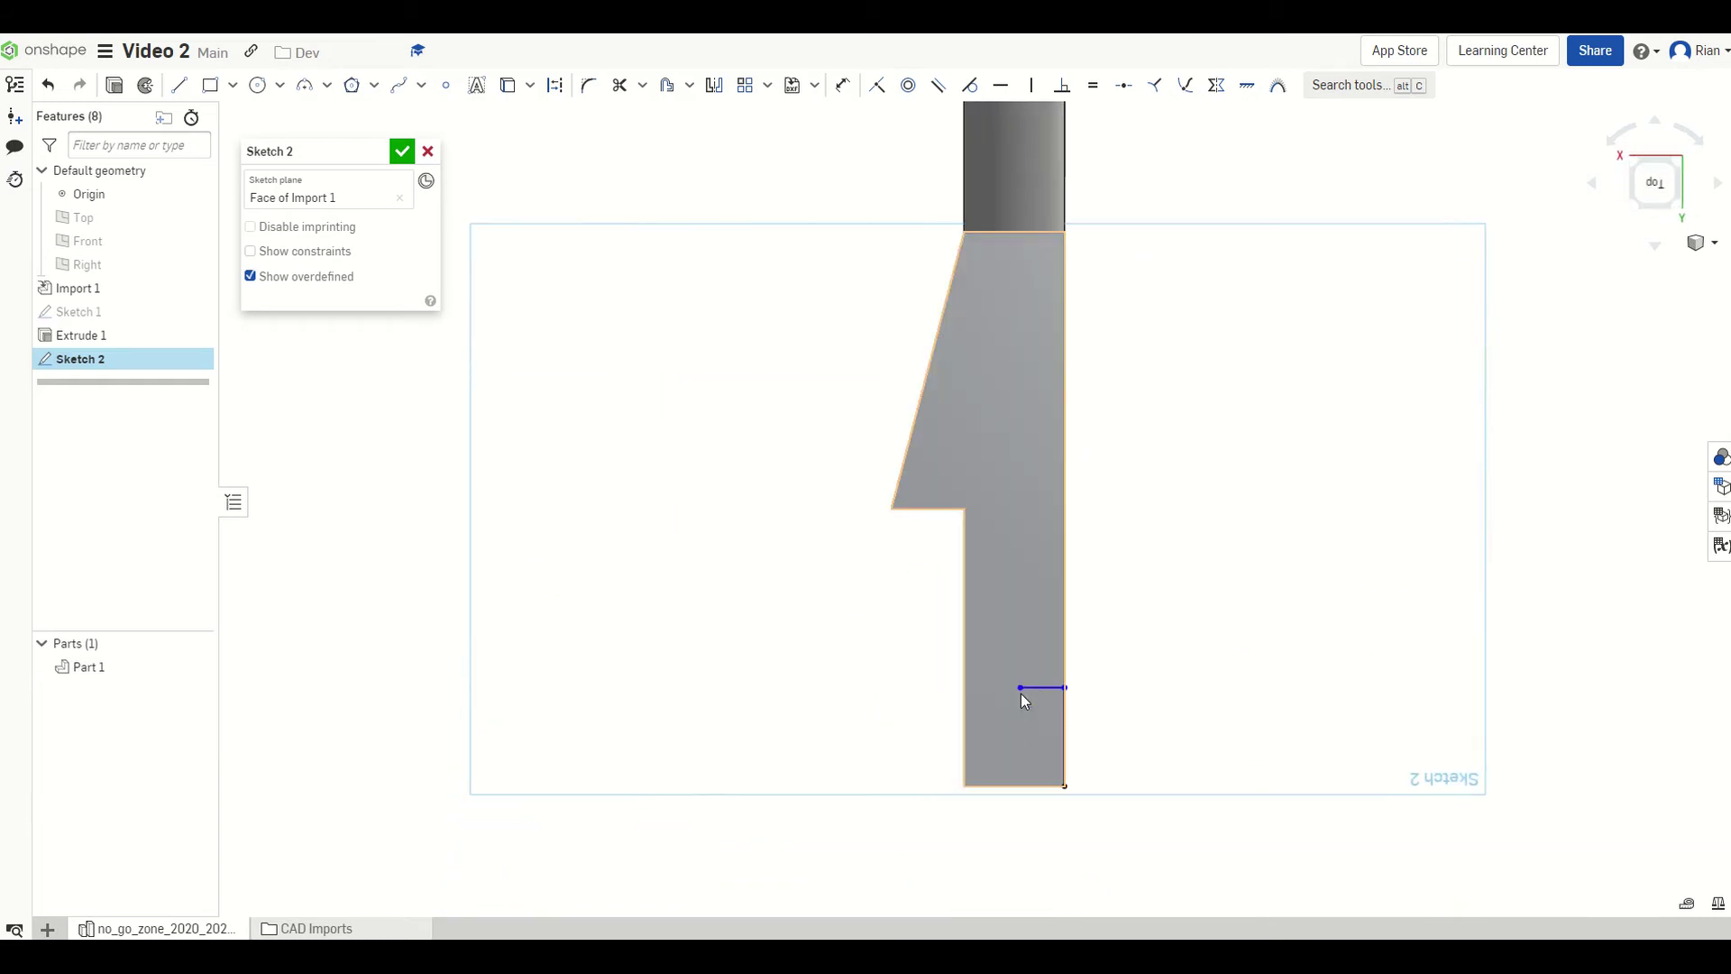
key("l")
left_click(1020, 691)
left_click(1019, 727)
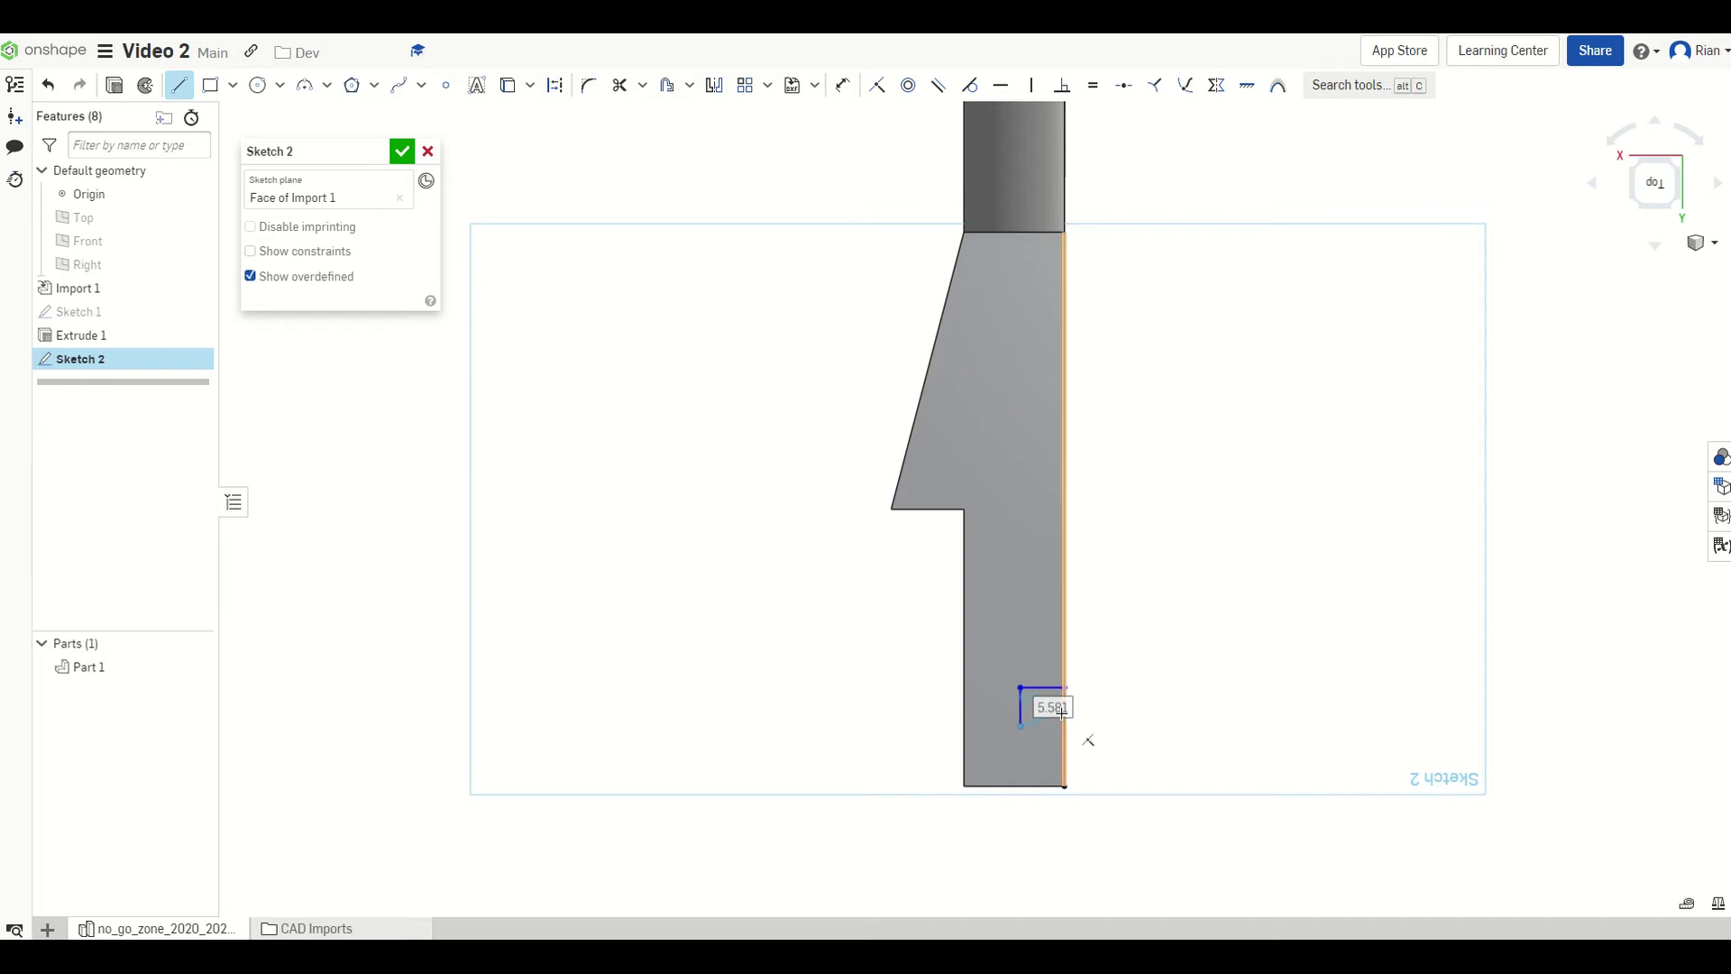
key("Escape")
Step: Close the profile with a three-point arc from the inner line's free end to the arm's corner, and finish the sketch
key("a")
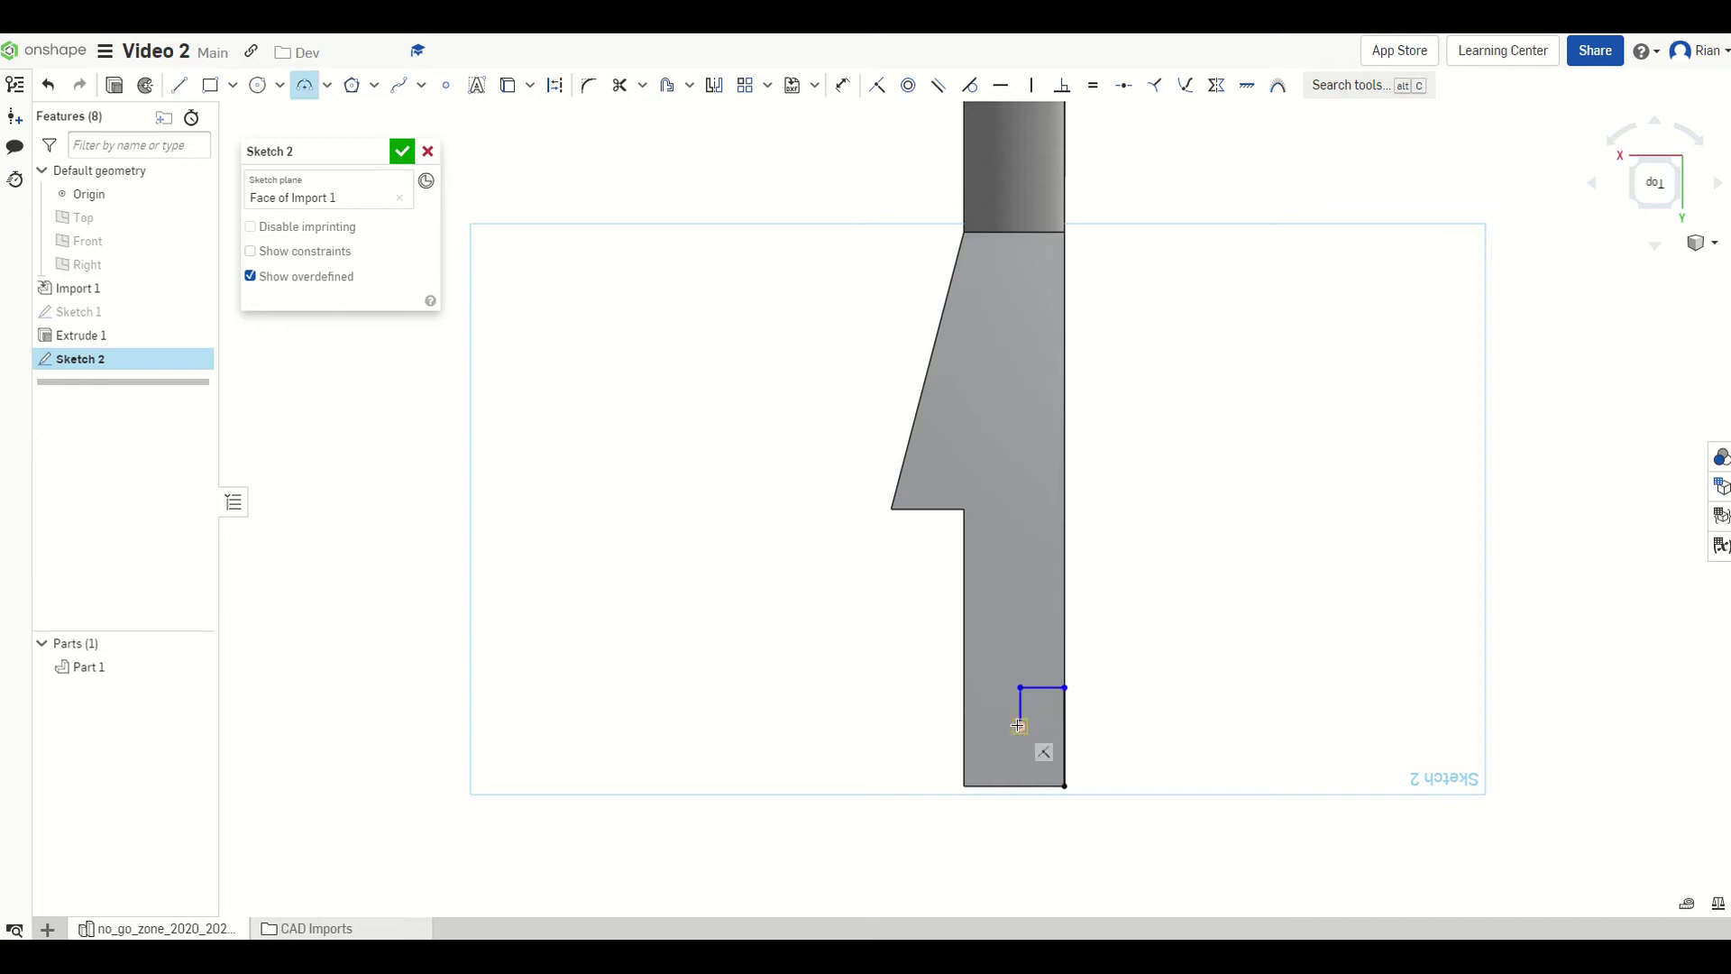
left_click(1019, 726)
left_click(1063, 785)
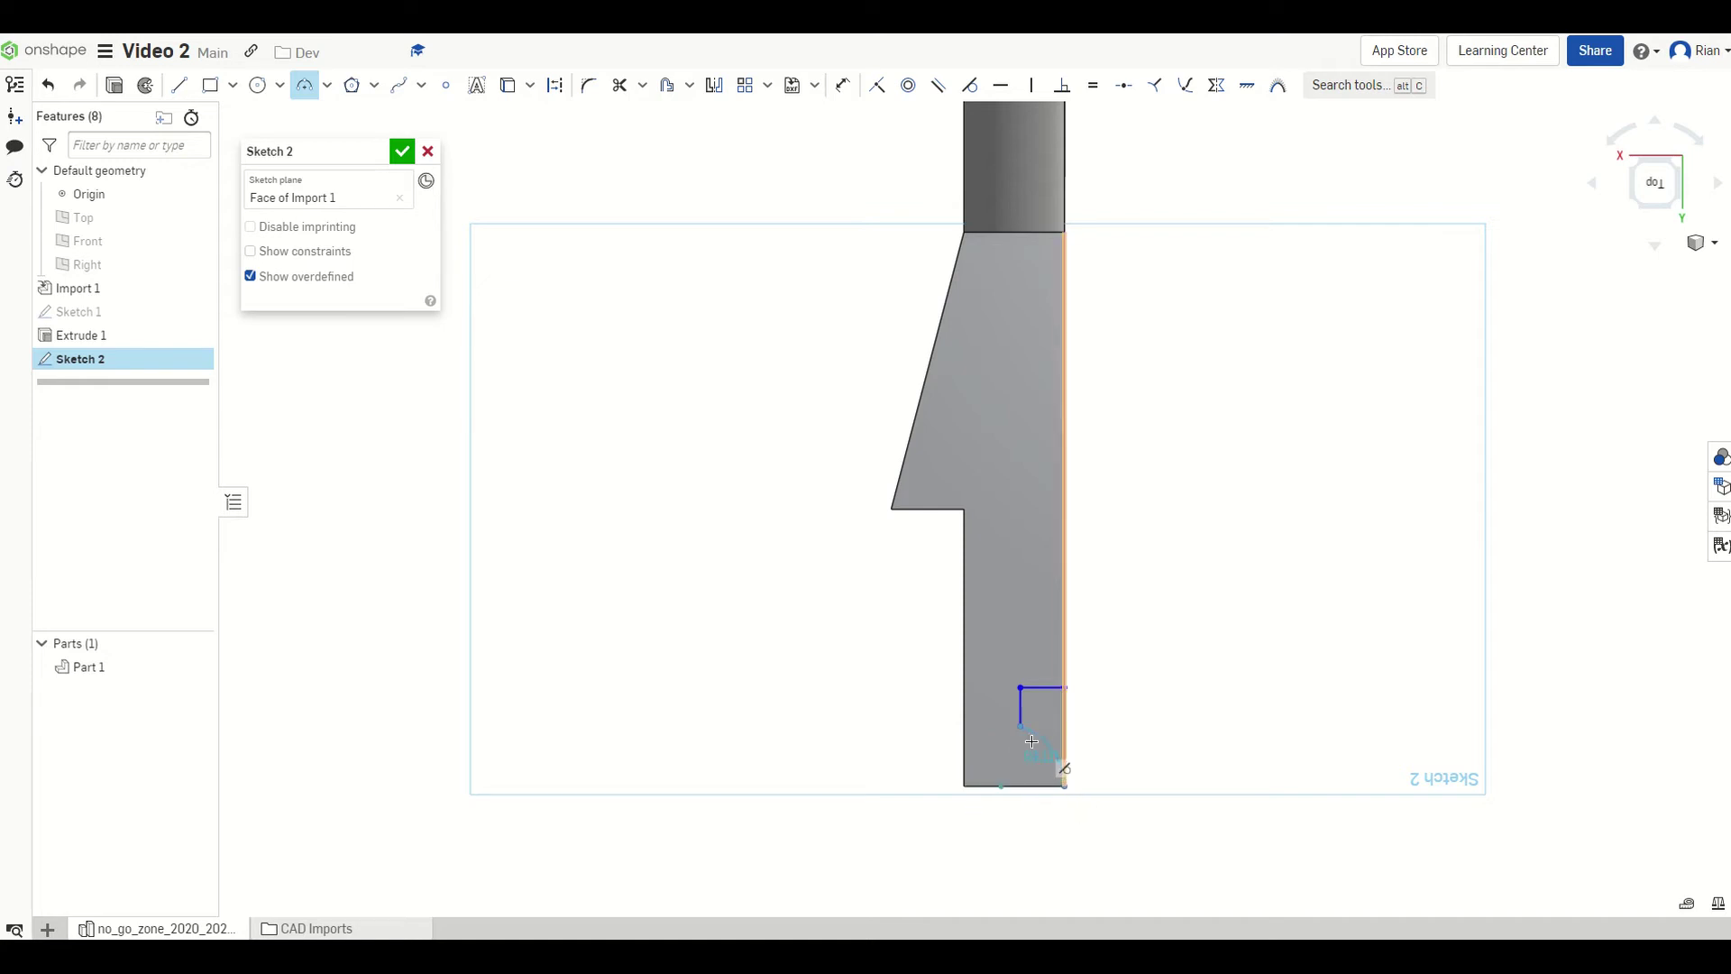
left_click(1026, 756)
key("Escape")
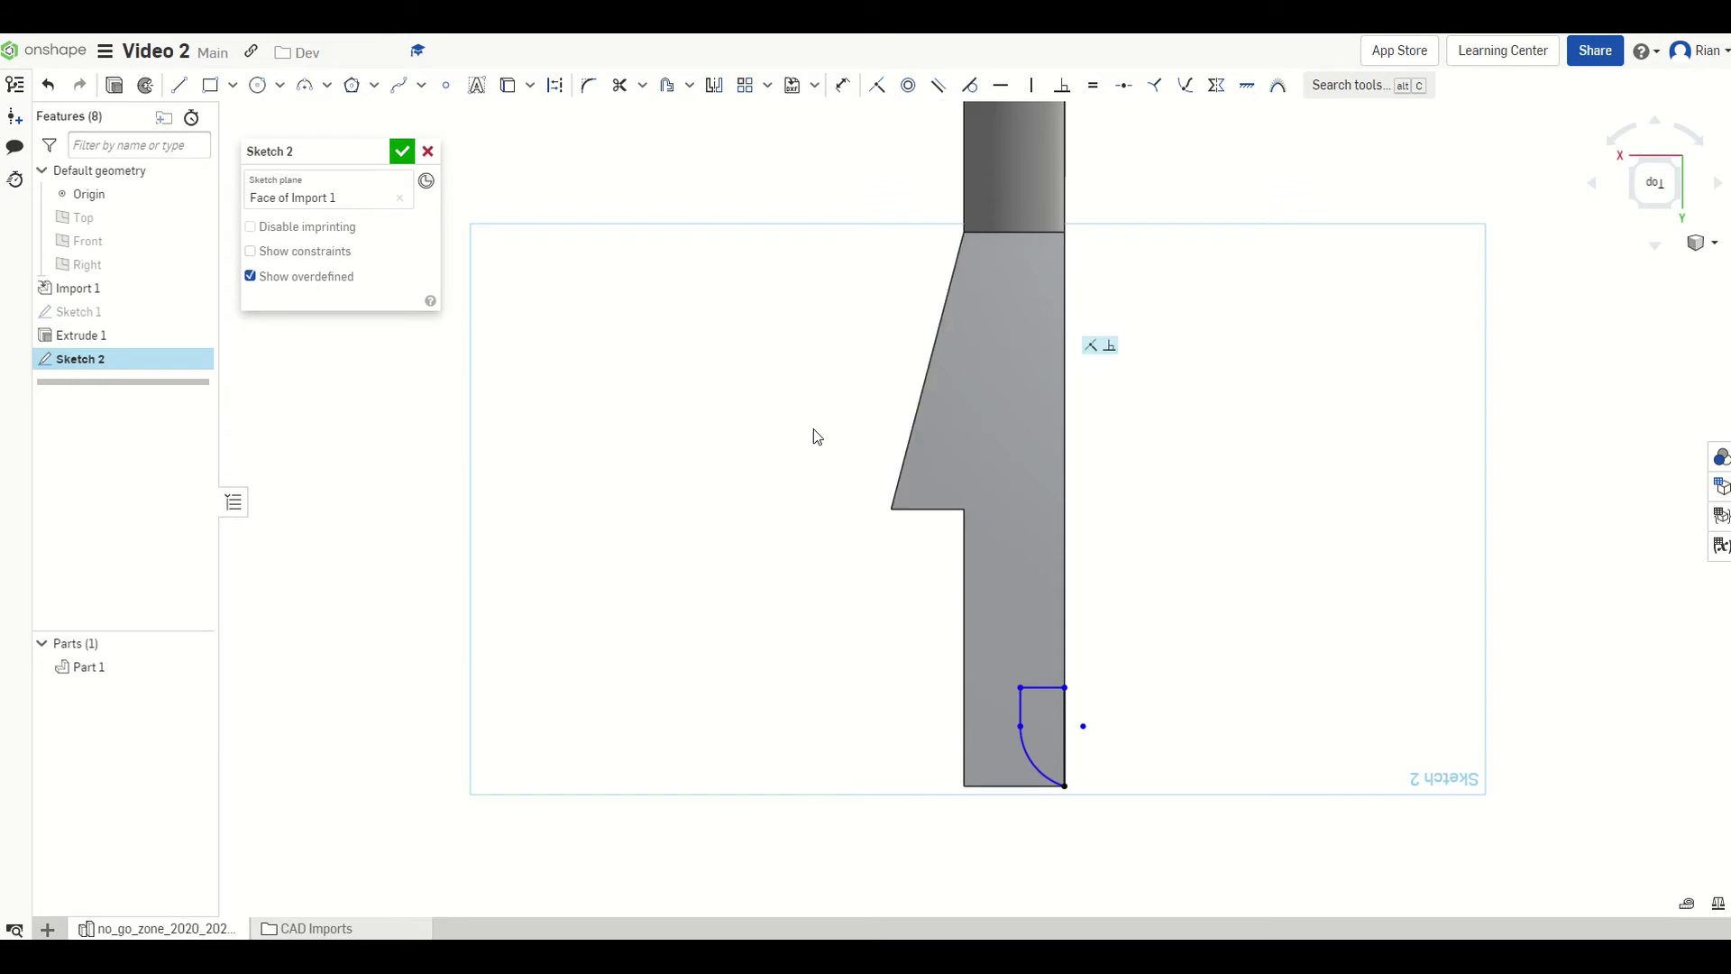
left_click(403, 151)
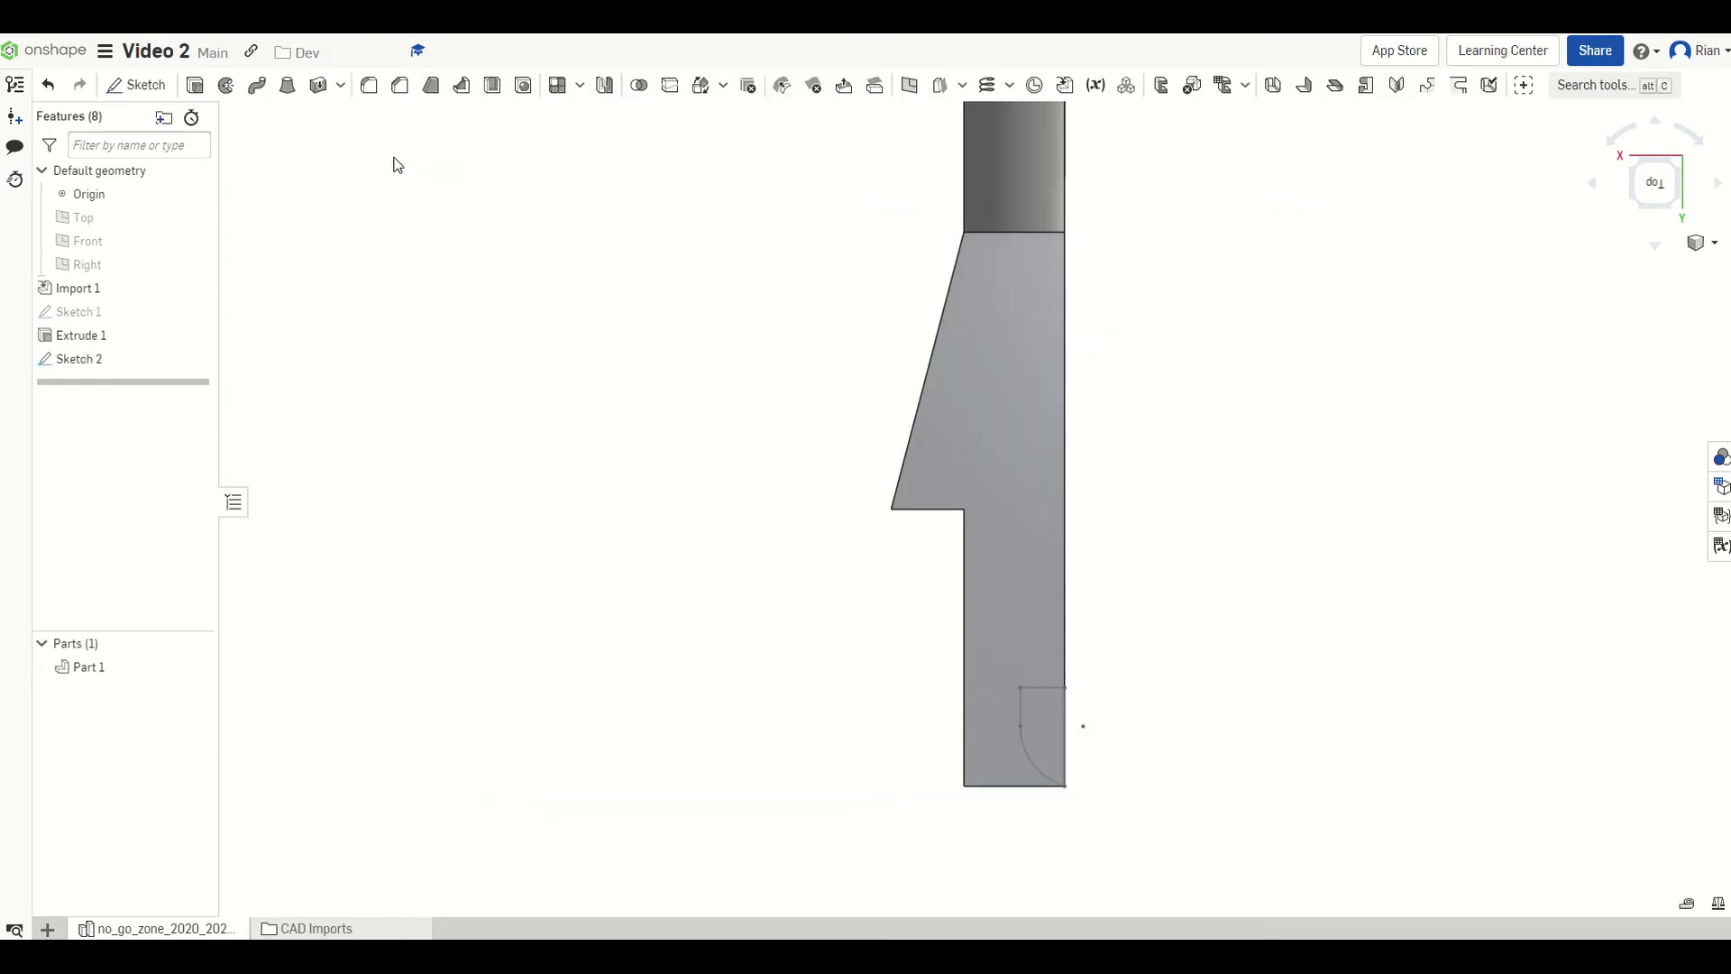
Step: Try a loft using the rounded block's end face and the small sketch region on the arm as profiles
left_click(289, 86)
mouse_move(578, 478)
right_mouse_down()
mouse_move(645, 446)
mouse_move(603, 367)
mouse_move(559, 424)
mouse_move(599, 471)
right_mouse_up()
left_click(1199, 389)
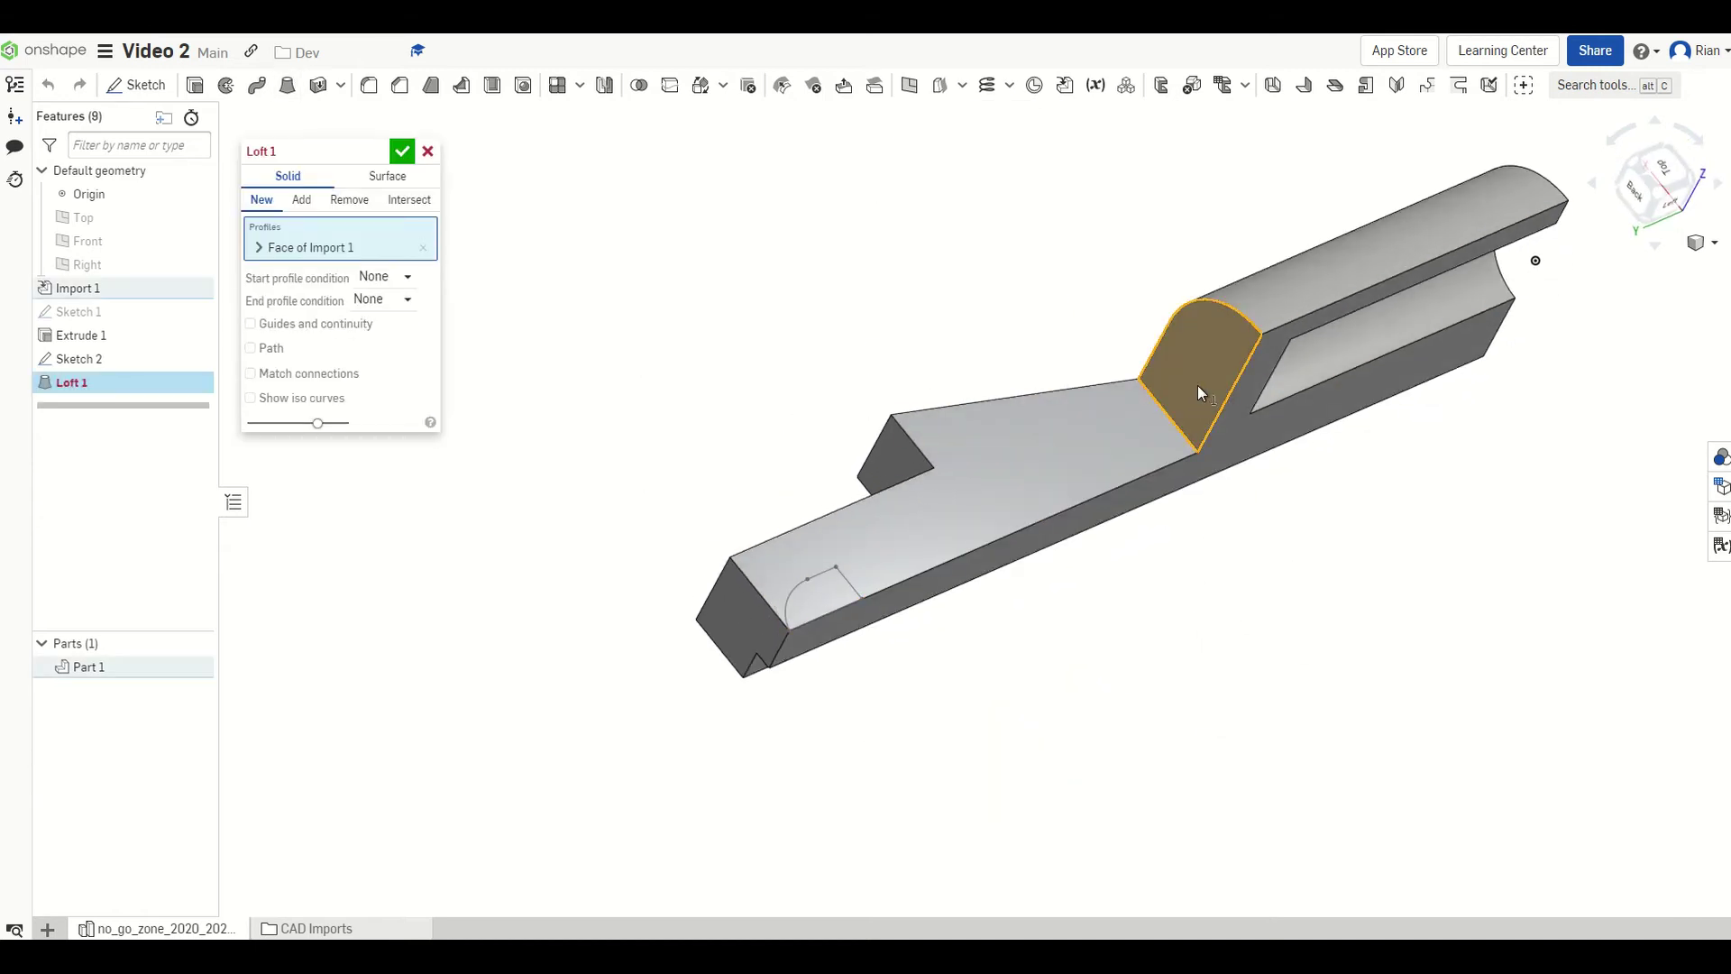
left_click(815, 600)
mouse_move(925, 727)
right_mouse_down()
mouse_move(990, 688)
mouse_move(935, 784)
mouse_move(932, 749)
right_mouse_up()
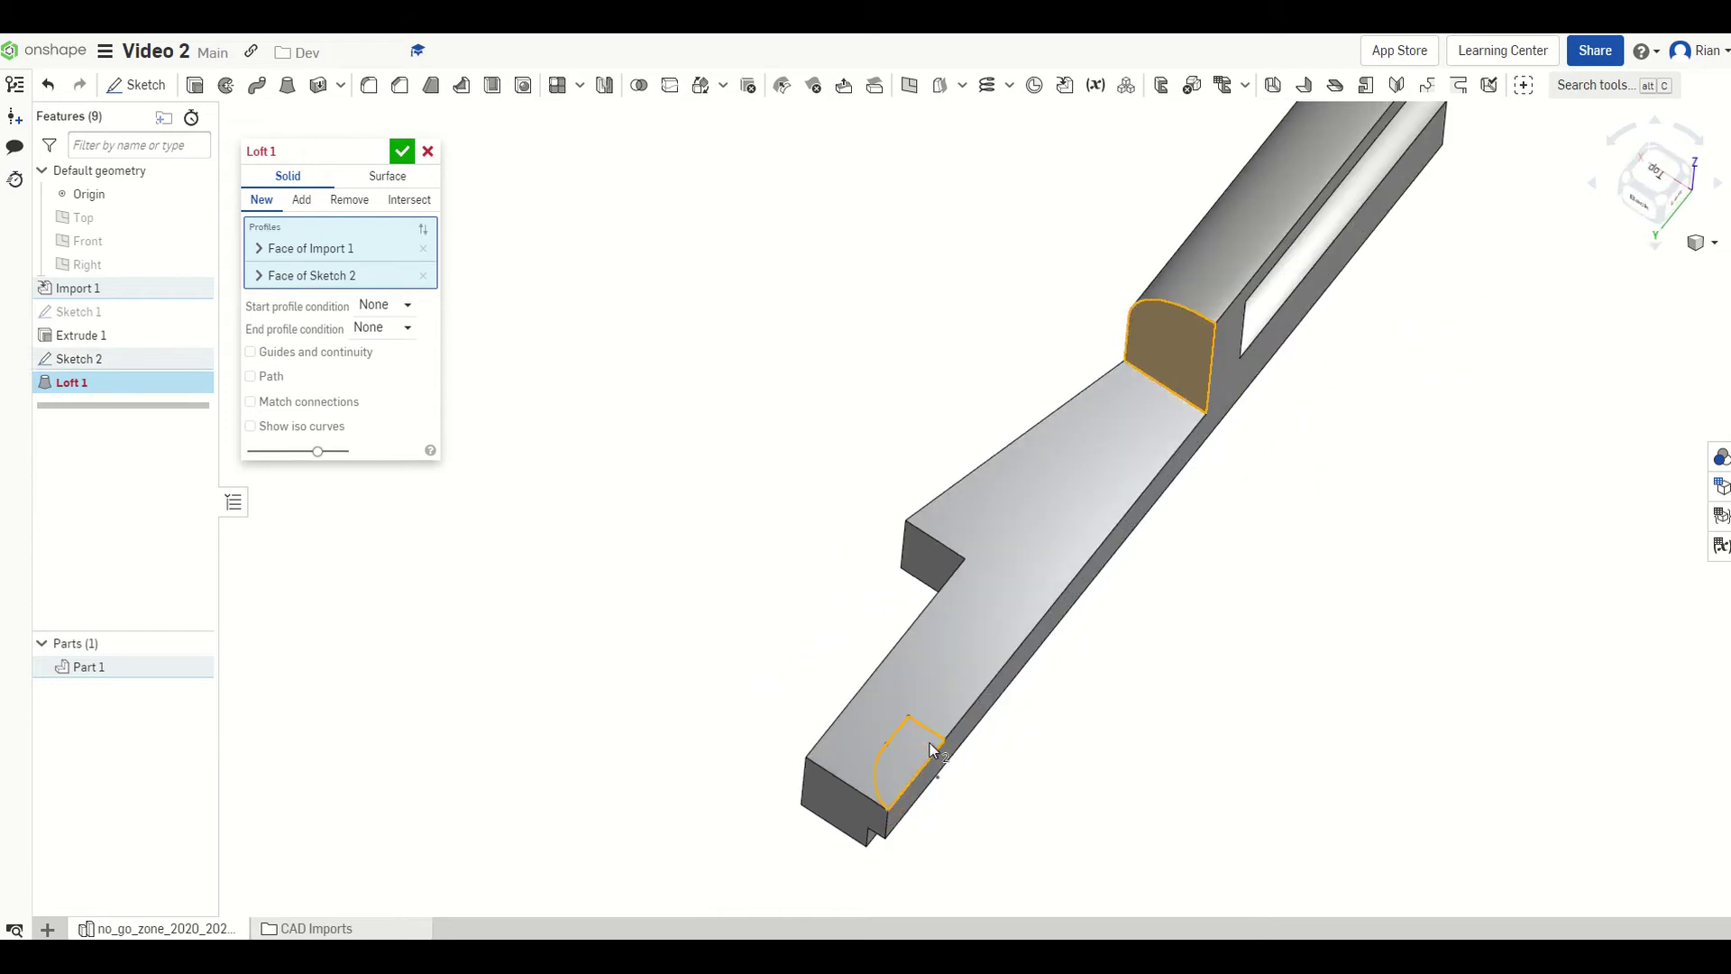
Step: Enable Match connections for the loft and pair the end face's top vertex on the cut side with the sketch vertex at the arm's corner
mouse_move(264, 149)
left_click(251, 401)
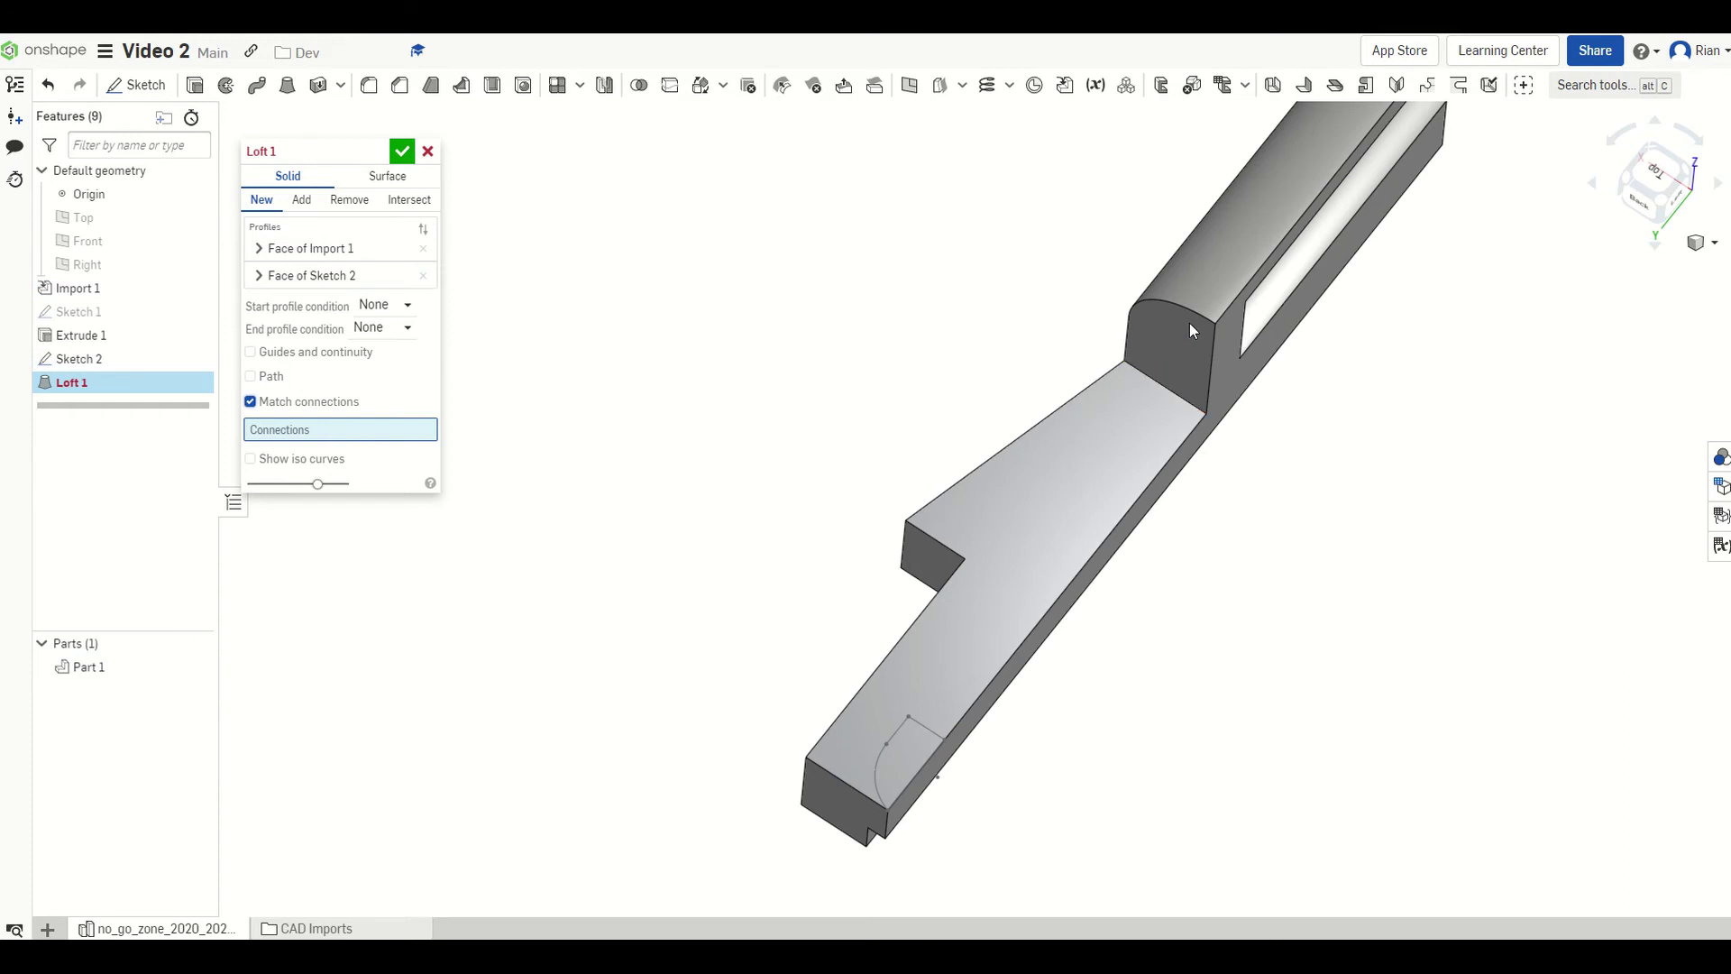
left_click(1215, 325)
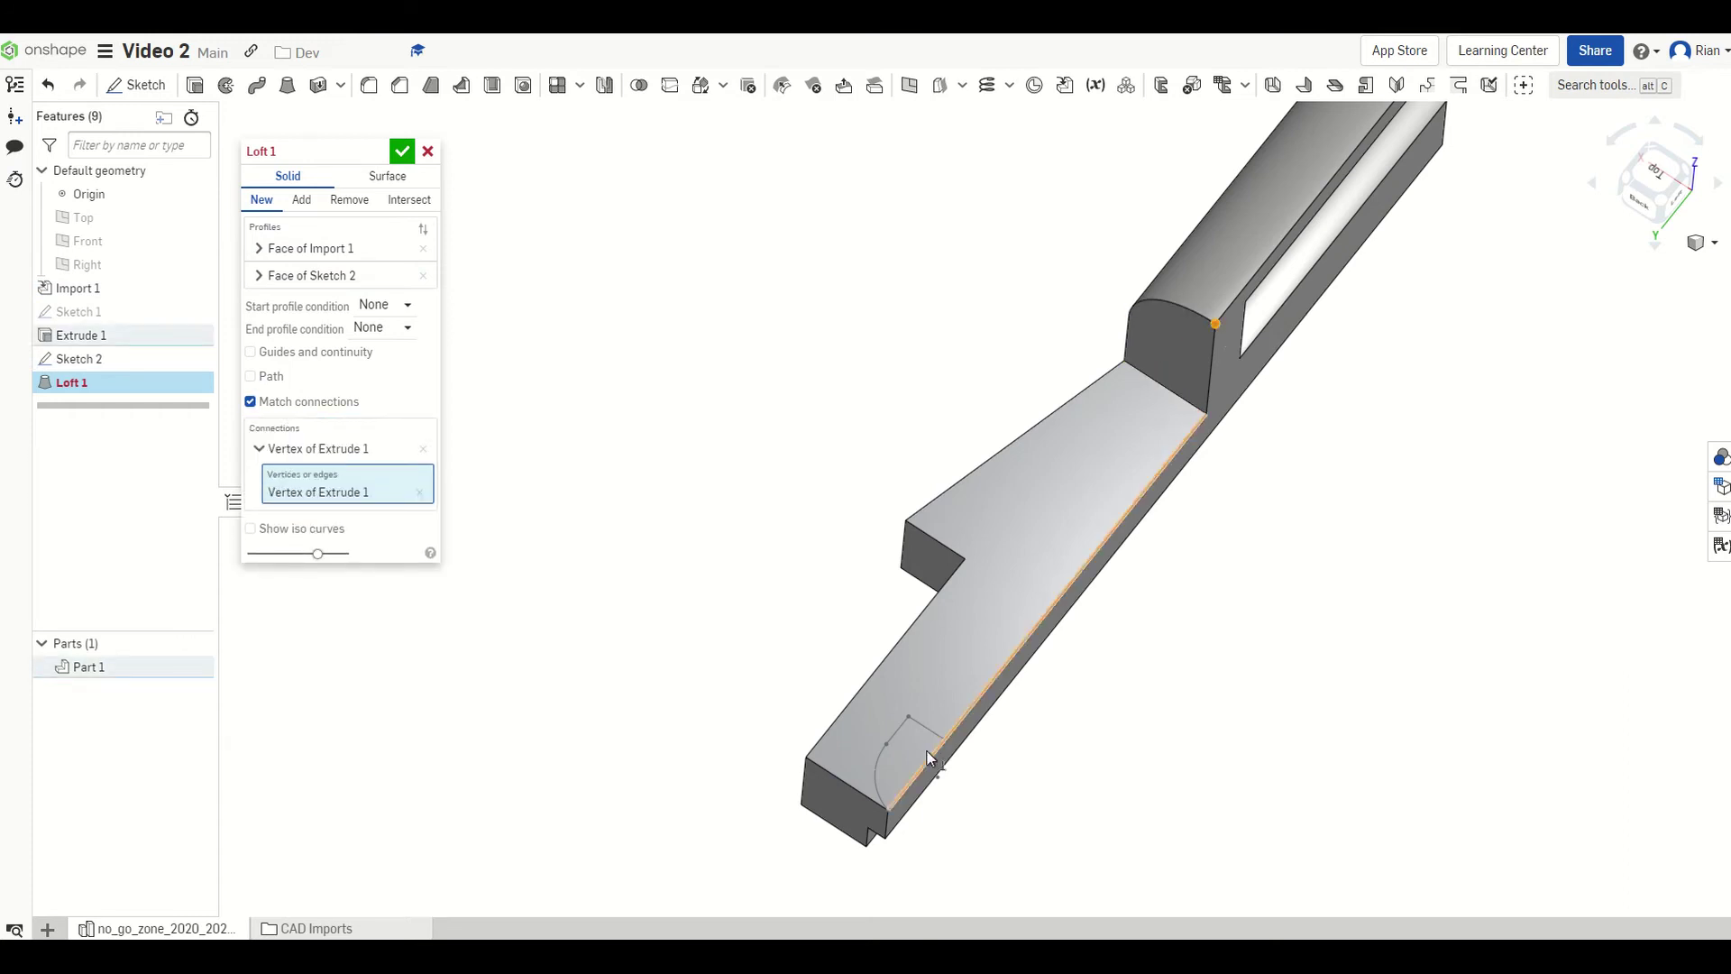
left_click(884, 804)
mouse_move(883, 805)
right_mouse_down()
mouse_move(927, 726)
mouse_move(916, 675)
mouse_move(1036, 682)
mouse_move(1027, 707)
mouse_move(982, 722)
right_mouse_up()
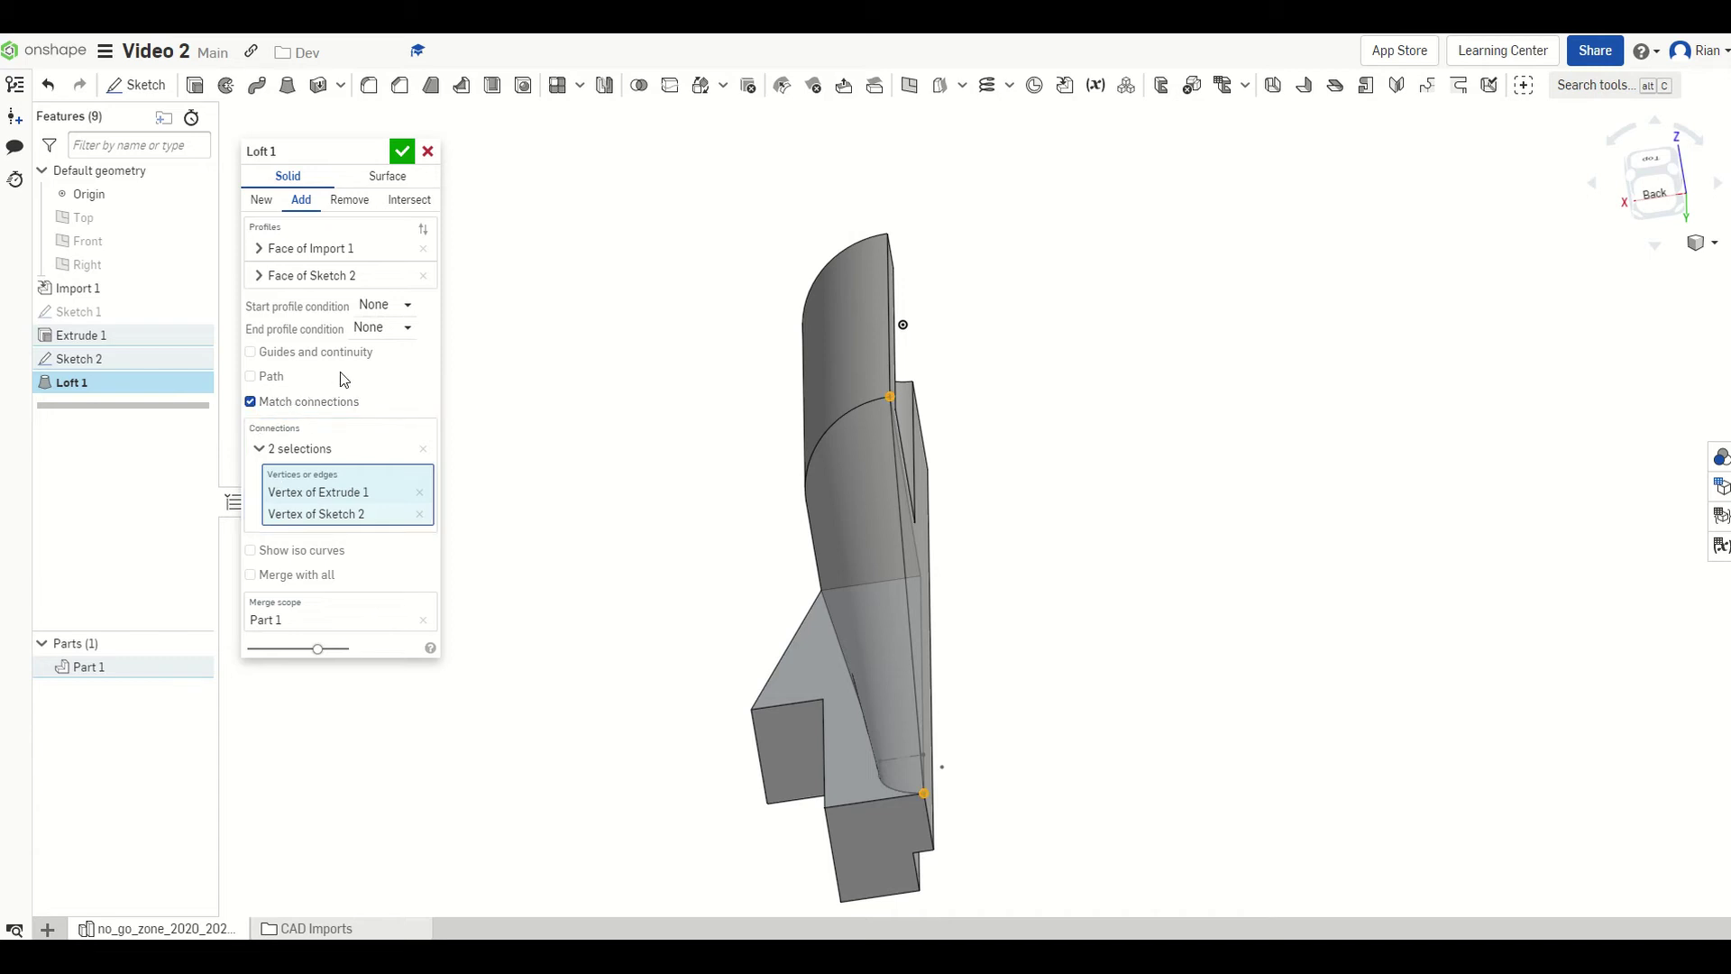
mouse_move(785, 460)
right_mouse_down()
mouse_move(880, 447)
mouse_move(835, 468)
mouse_move(828, 500)
mouse_move(800, 491)
right_mouse_up()
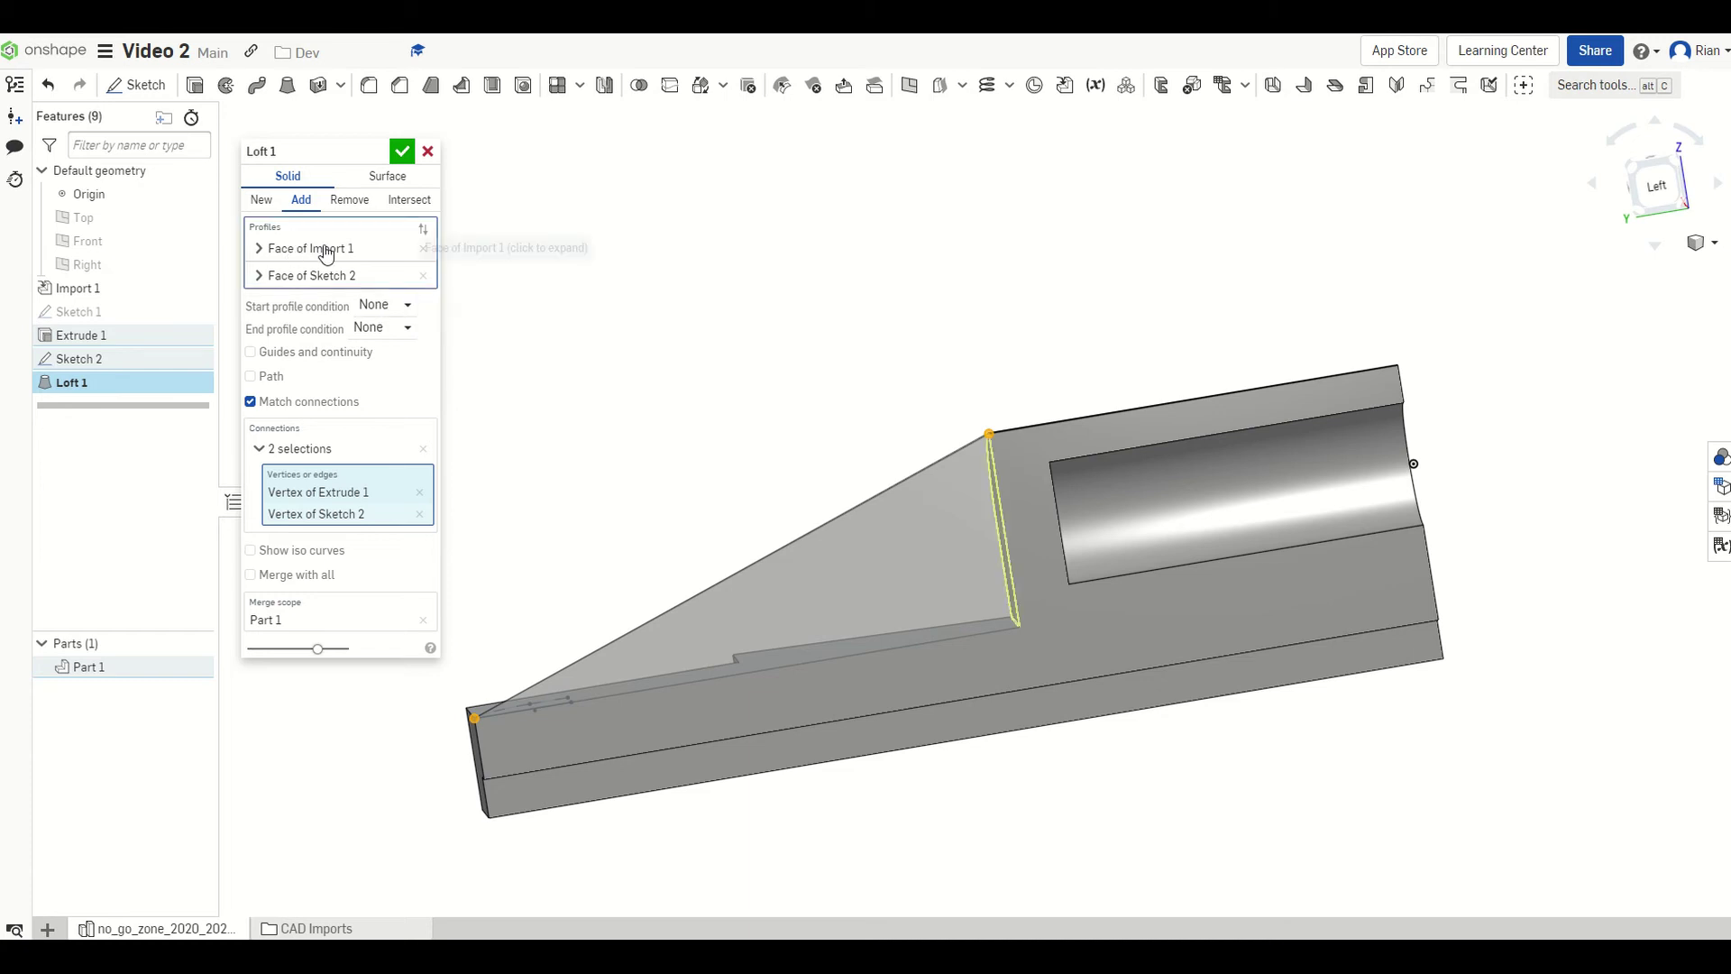
Step: Compare the Normal to profile and None start conditions on the loft, ending with Normal to profile
left_click(390, 304)
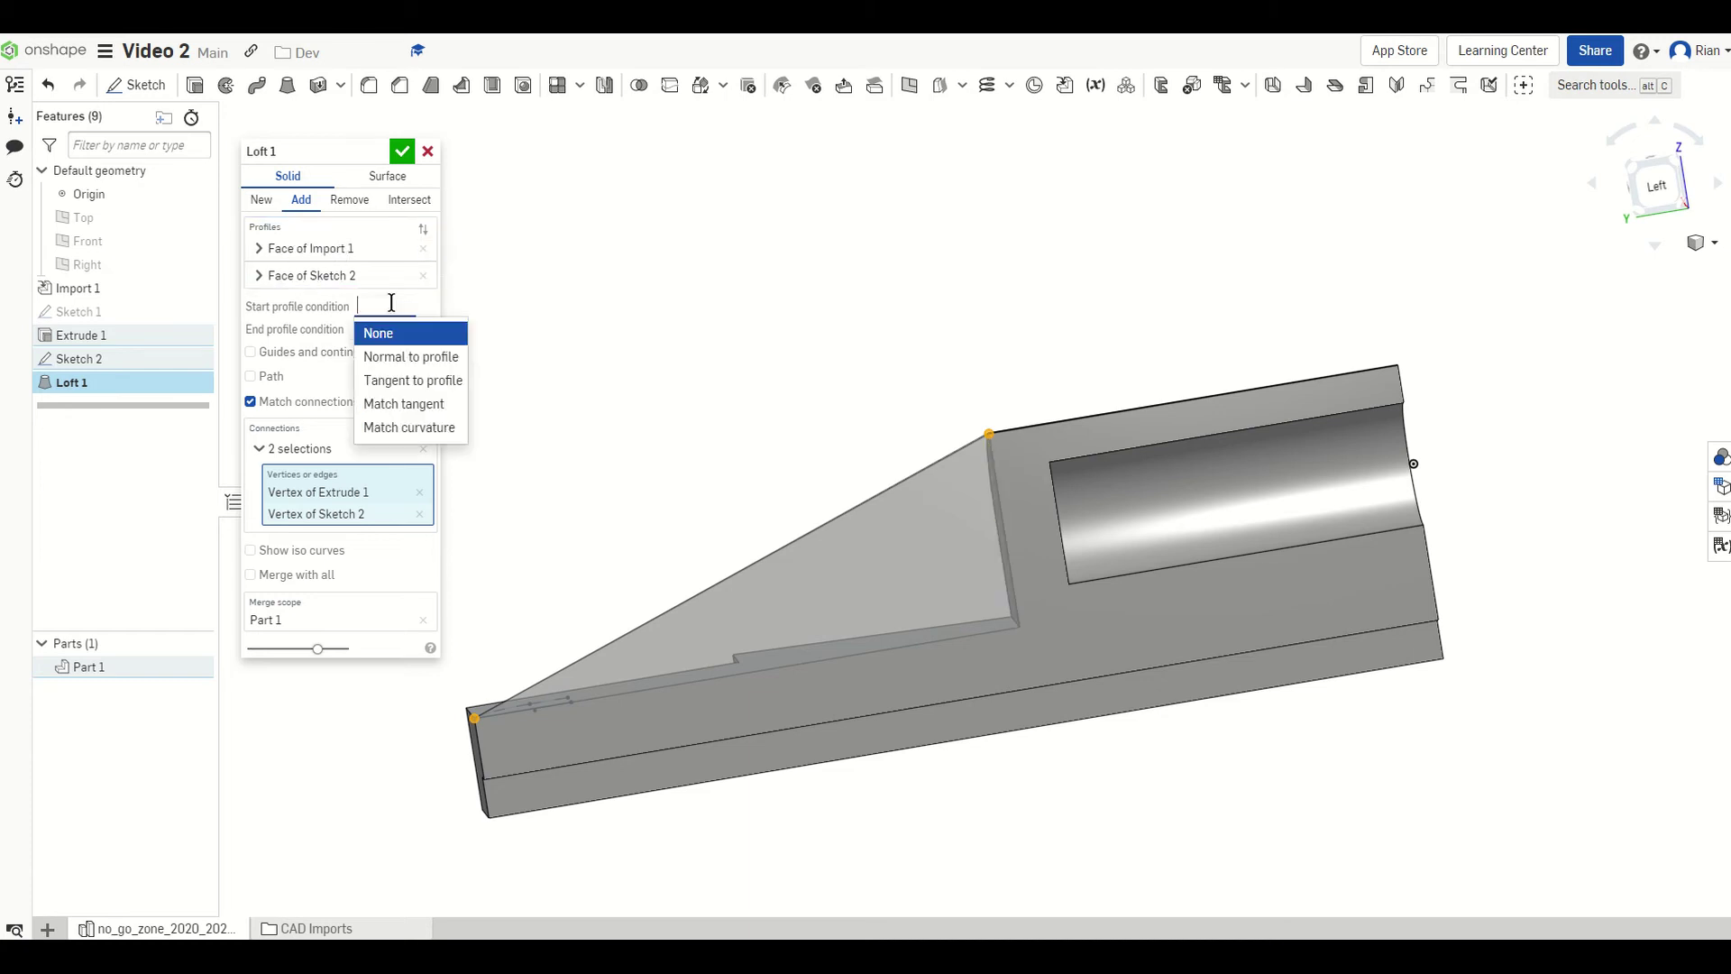
left_click(378, 357)
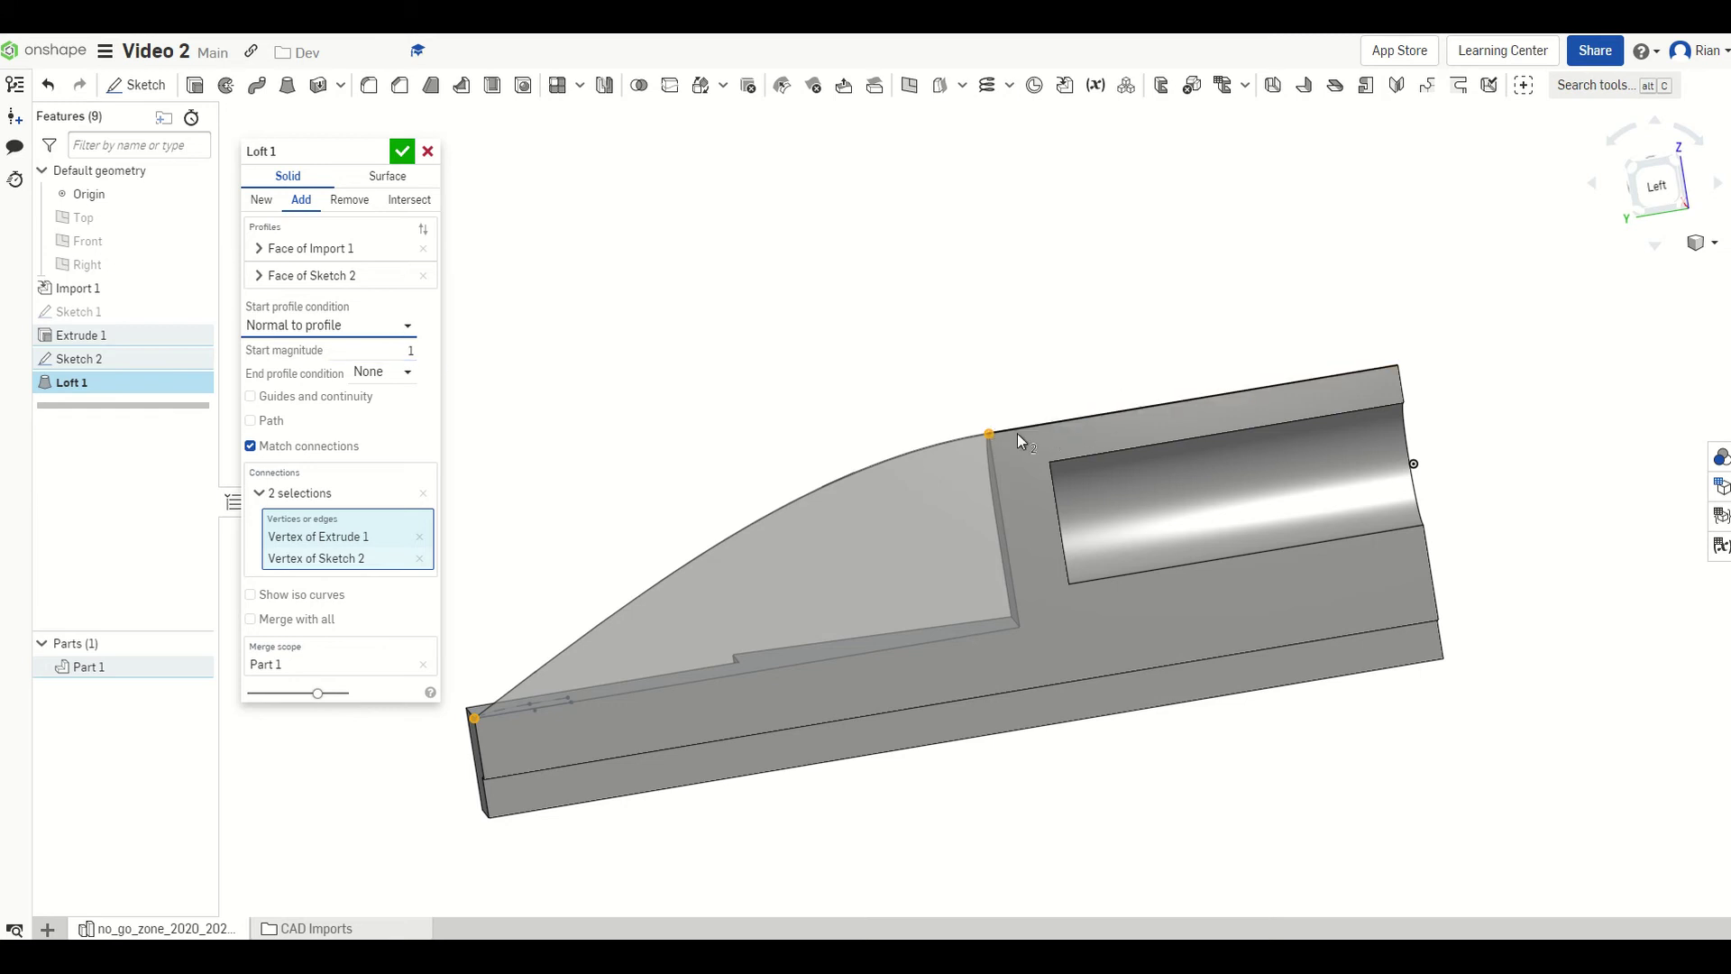
left_click(403, 328)
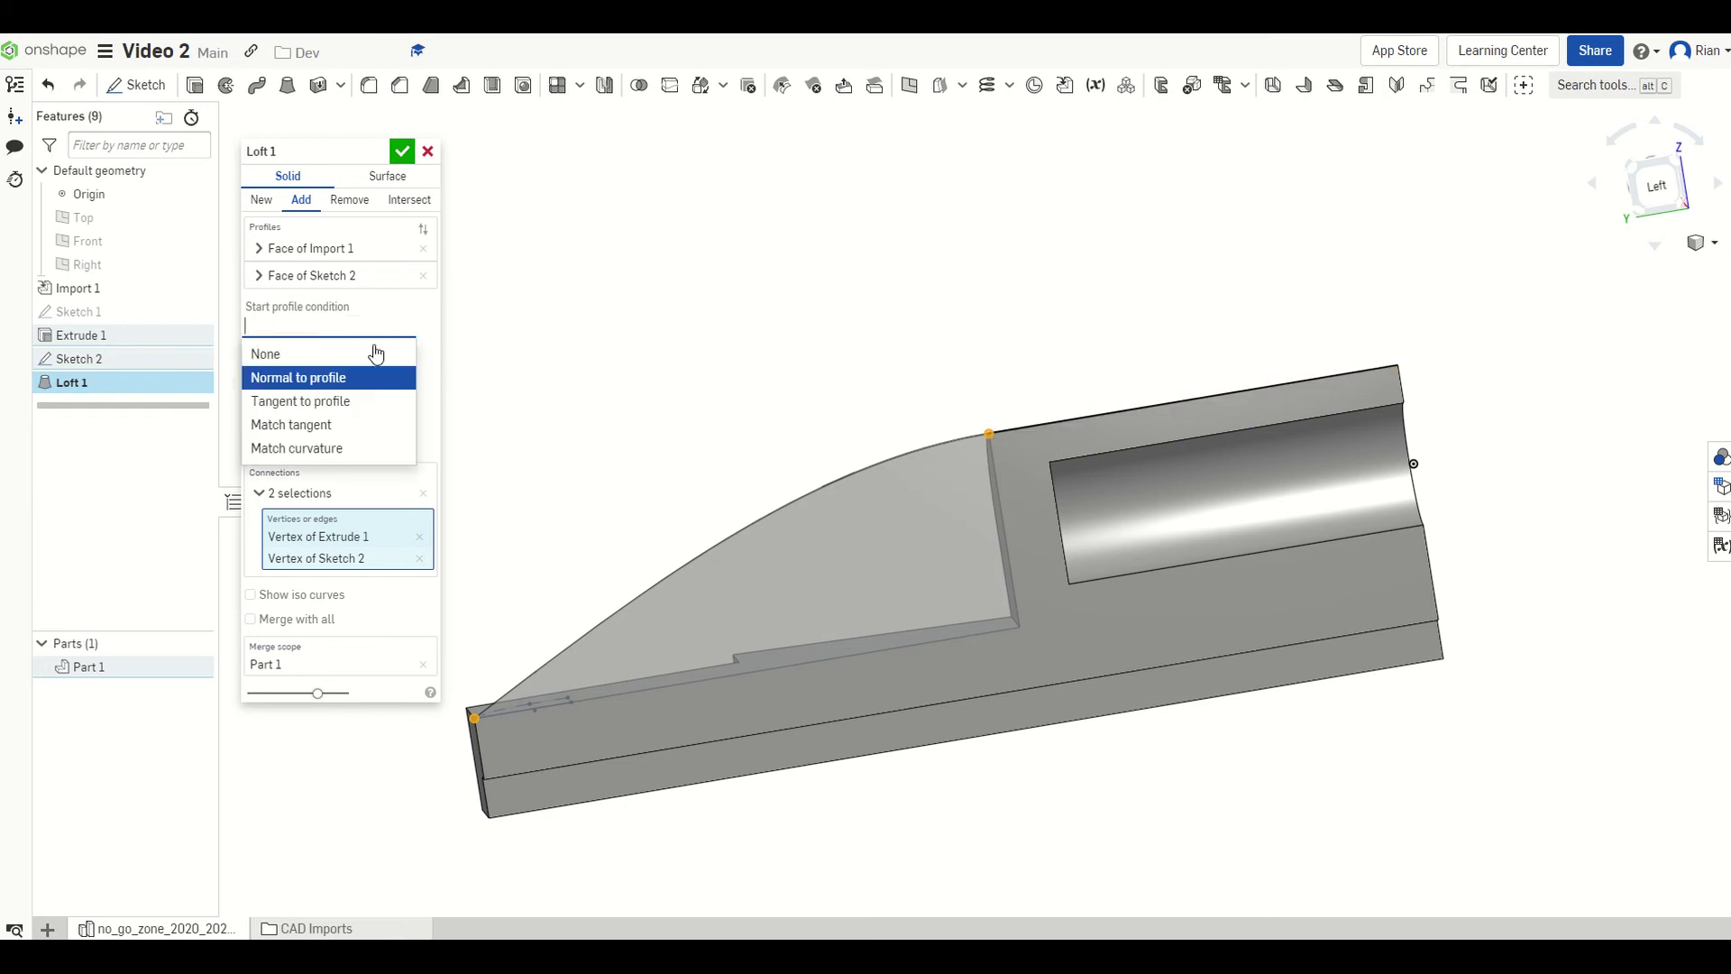
left_click(350, 361)
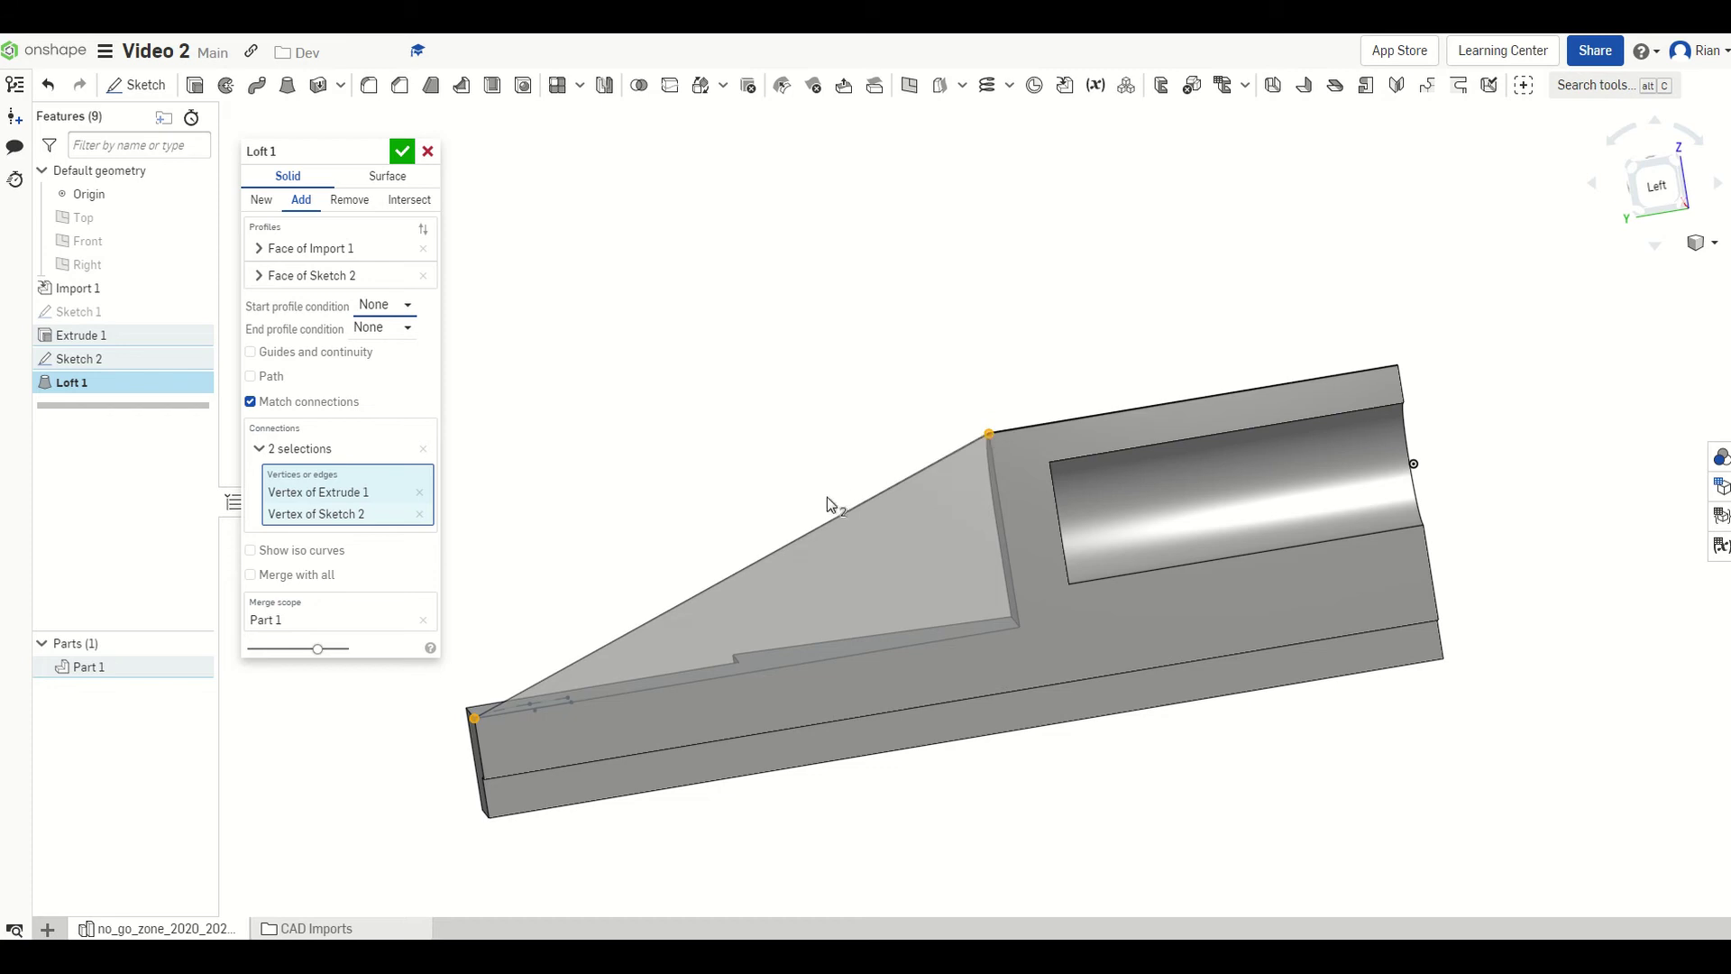
left_click(386, 306)
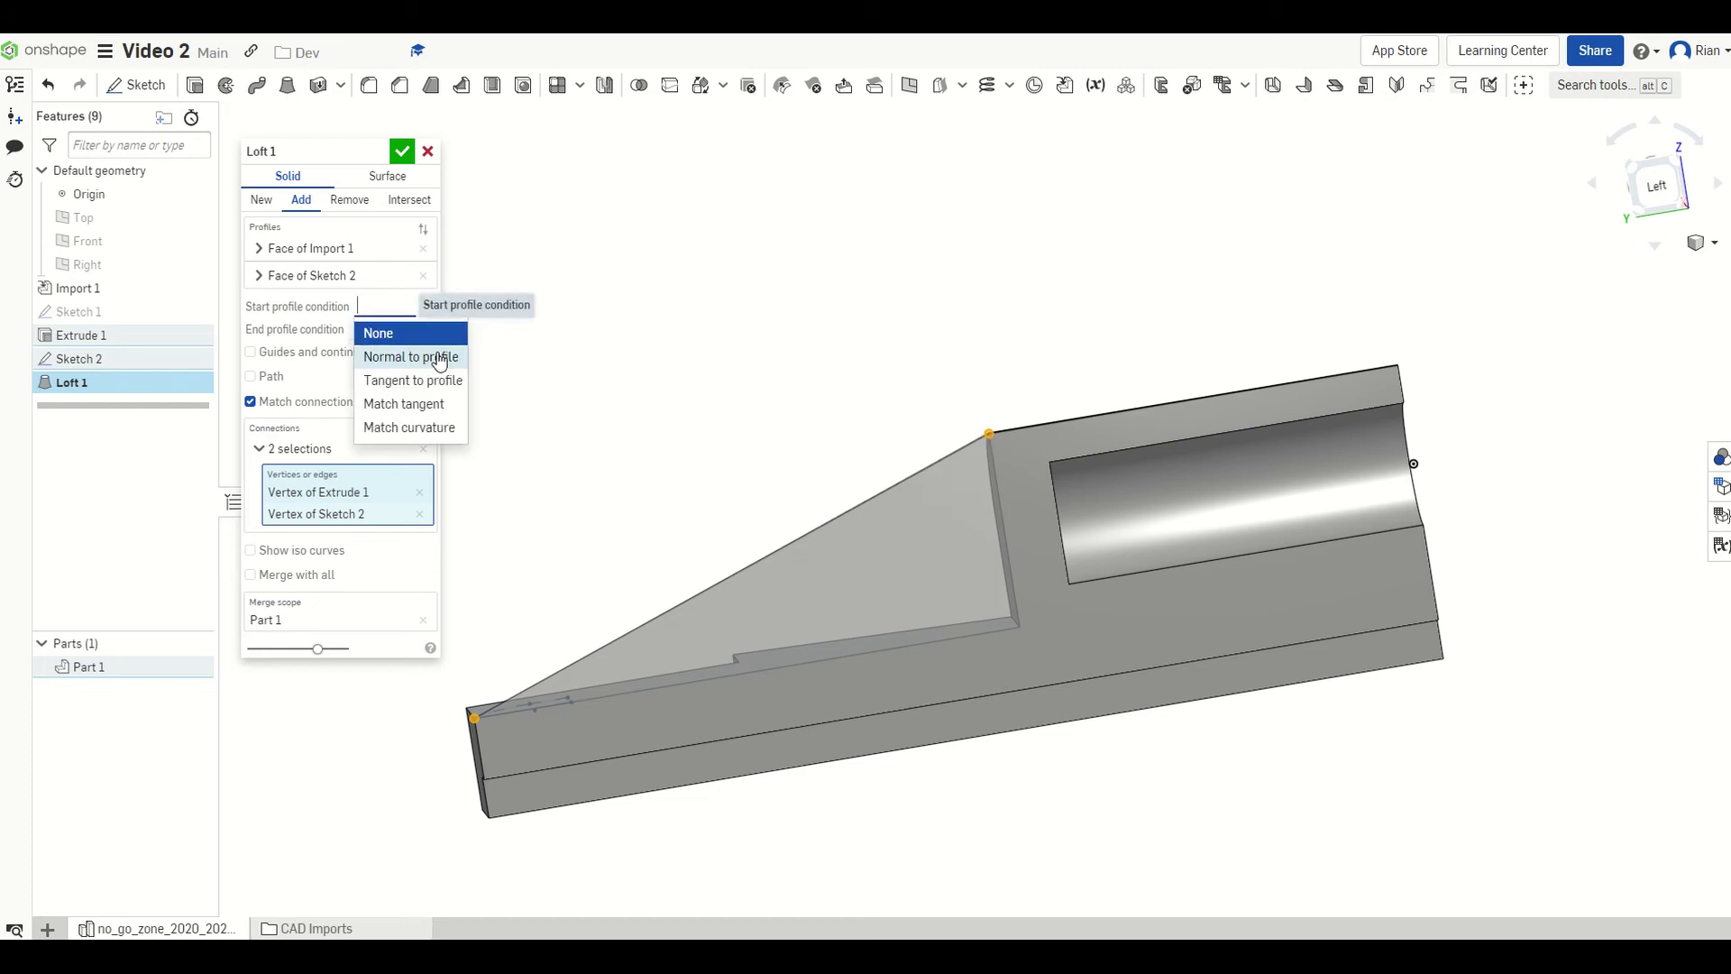
left_click(392, 351)
Step: Try a start magnitude of 0.8 on the loft, and discard the loft feature
right_click_drag(934, 521, 930, 481)
left_click(411, 351)
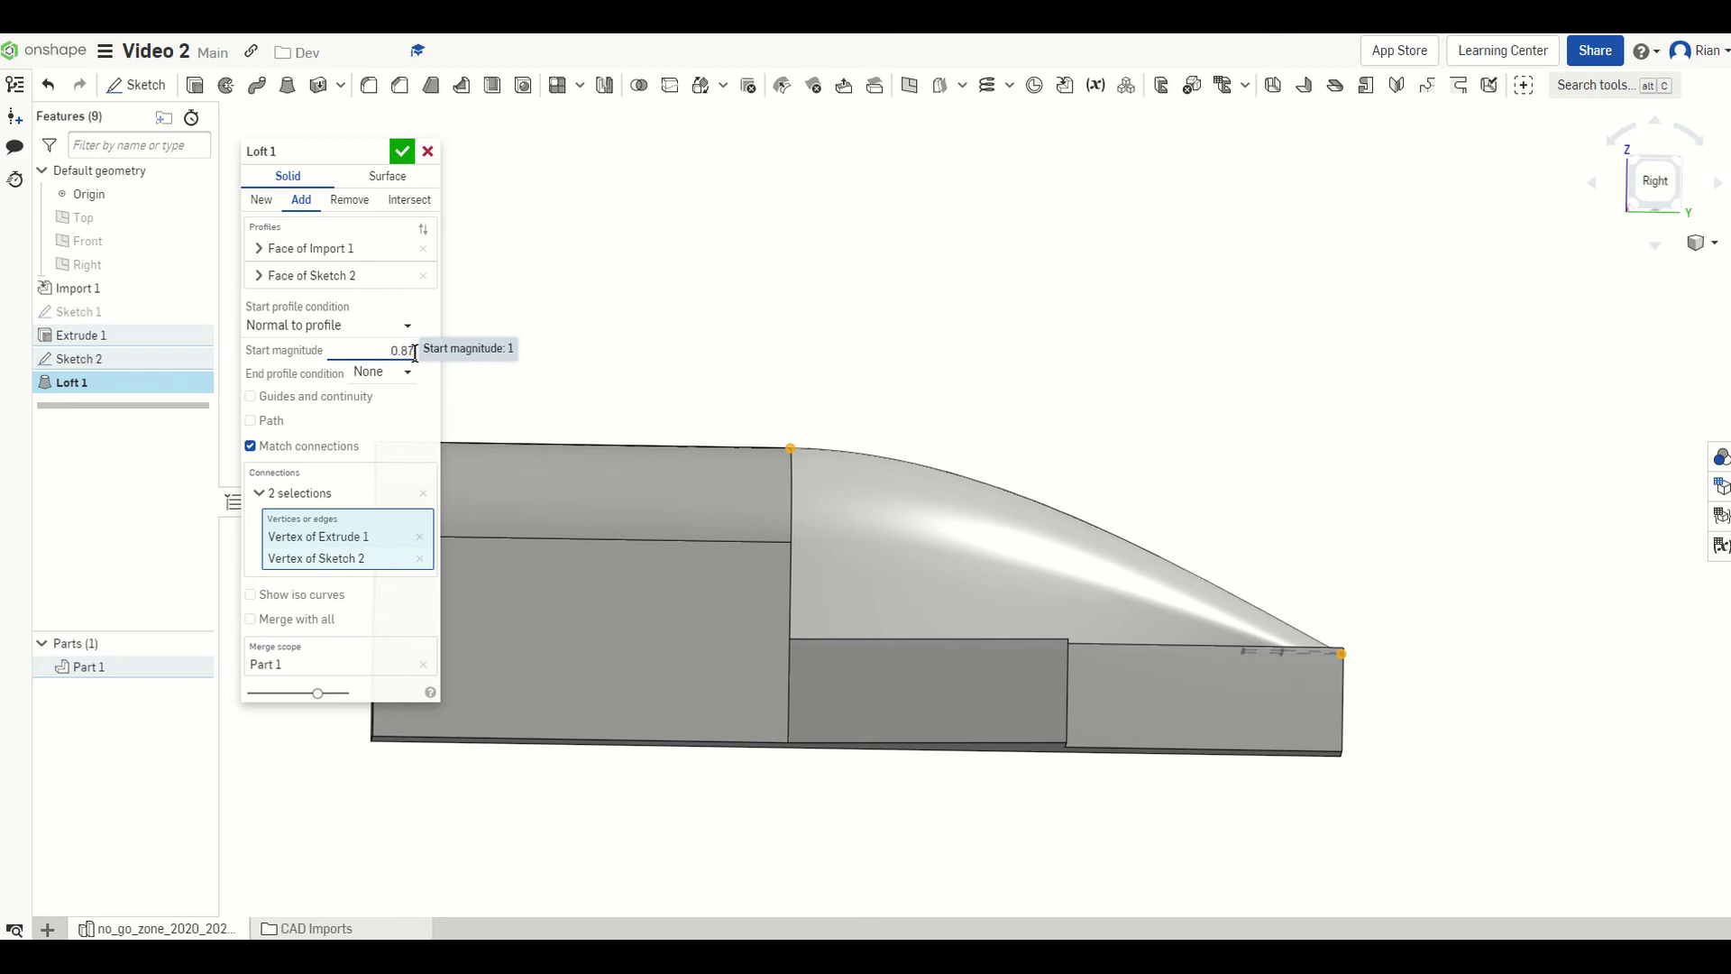
type("0.8")
key("Return")
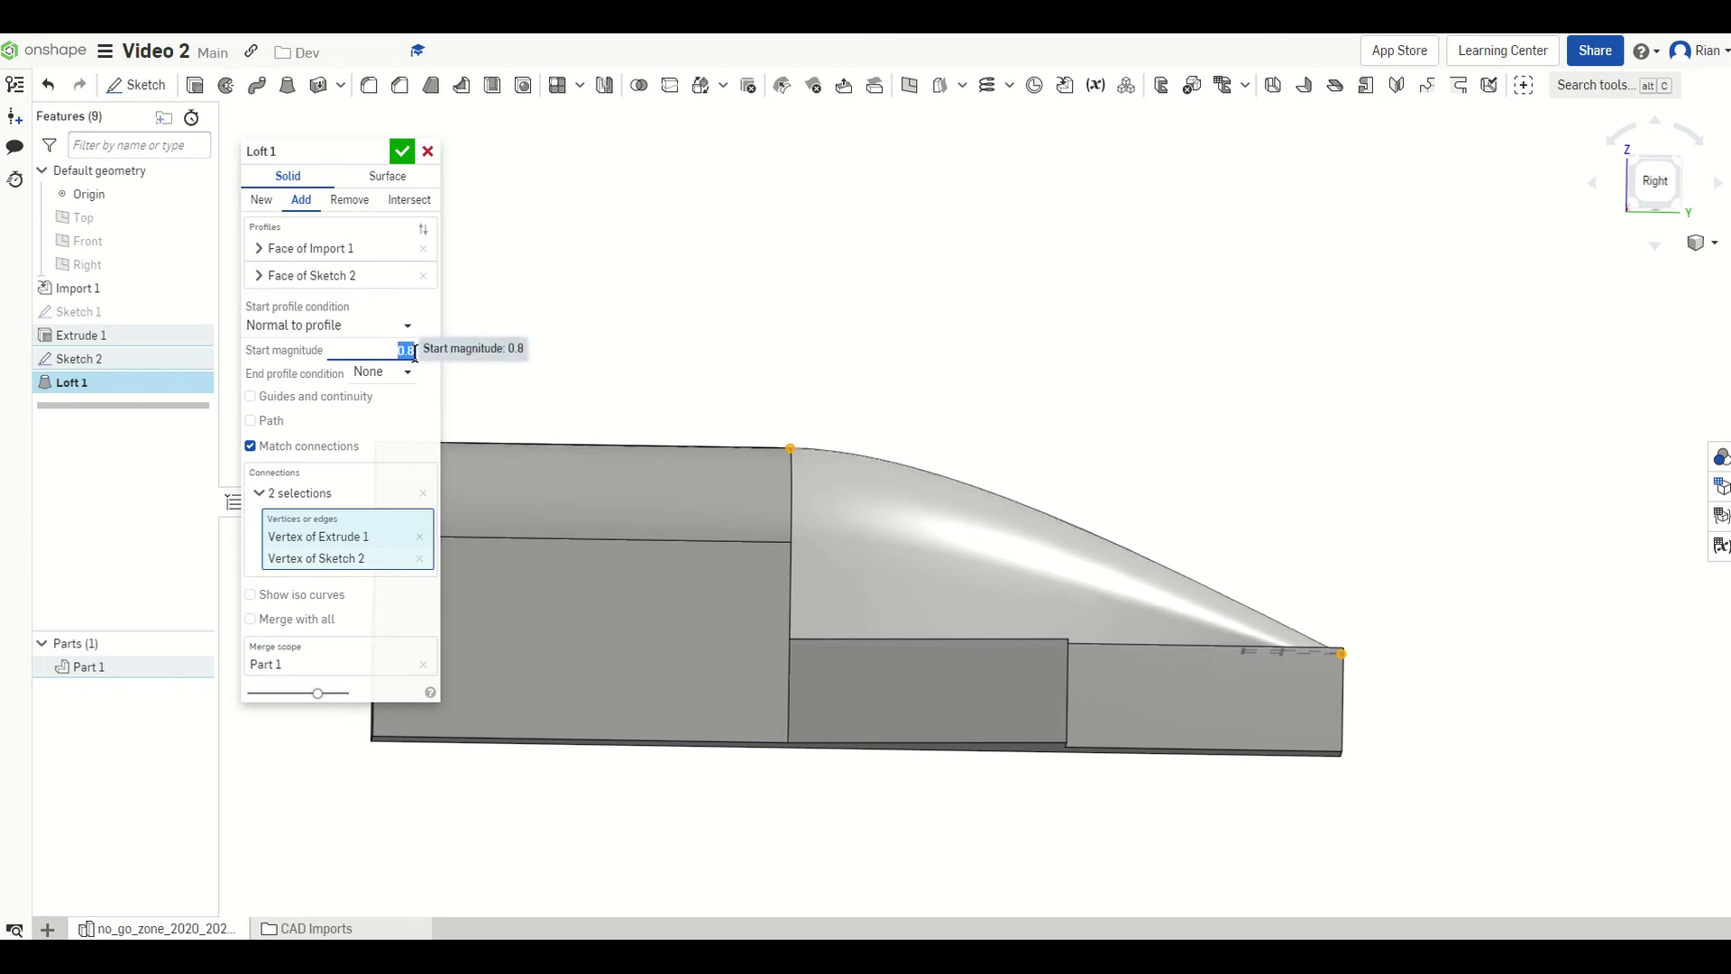
right_click_drag(804, 476, 501, 455)
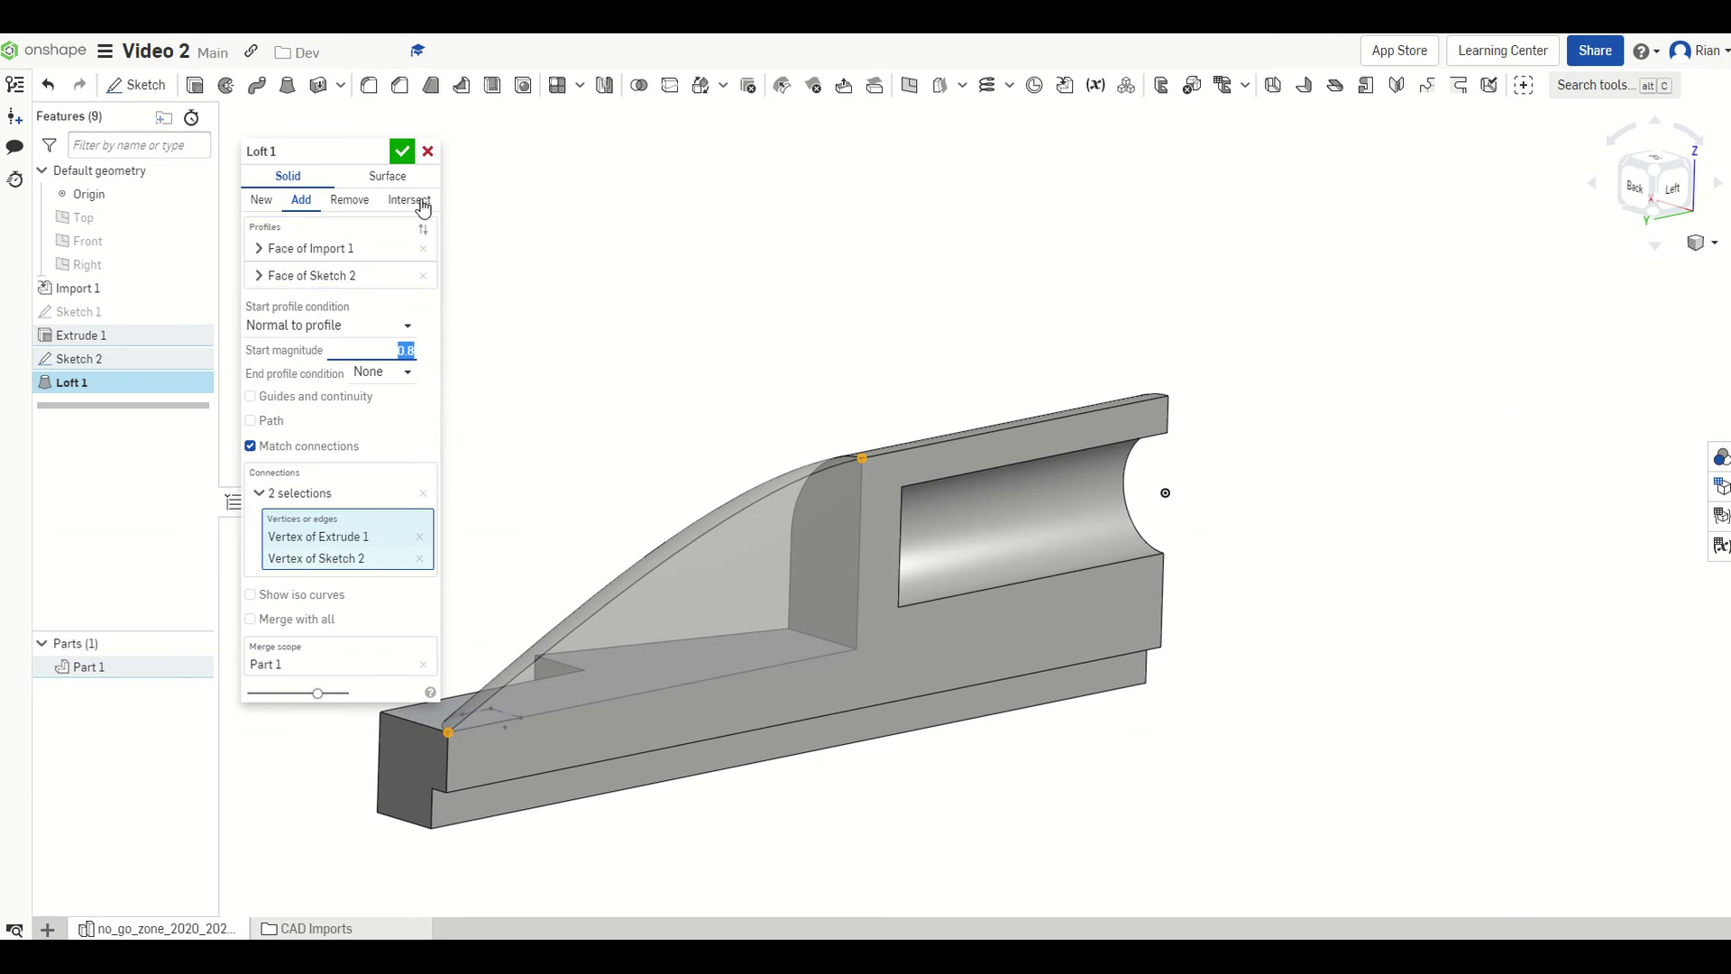
left_click(428, 152)
Step: Start a new sketch on the part's flat cut face and view it straight on
right_click_drag(822, 583, 963, 636)
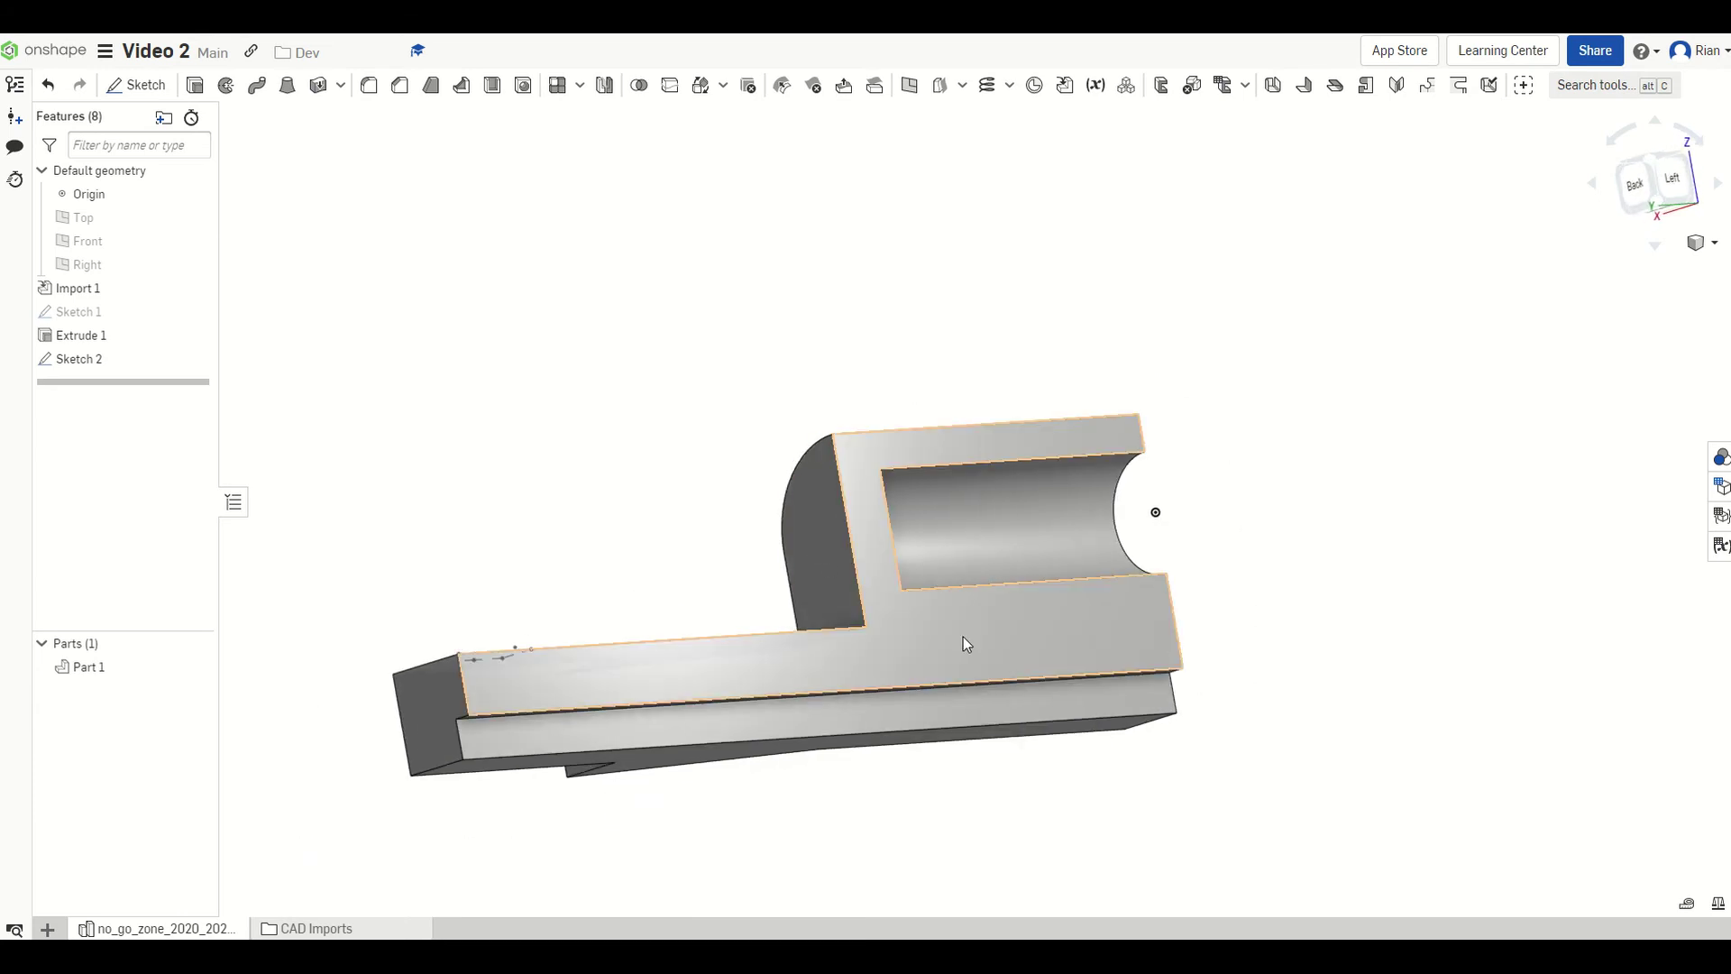
left_click(963, 636)
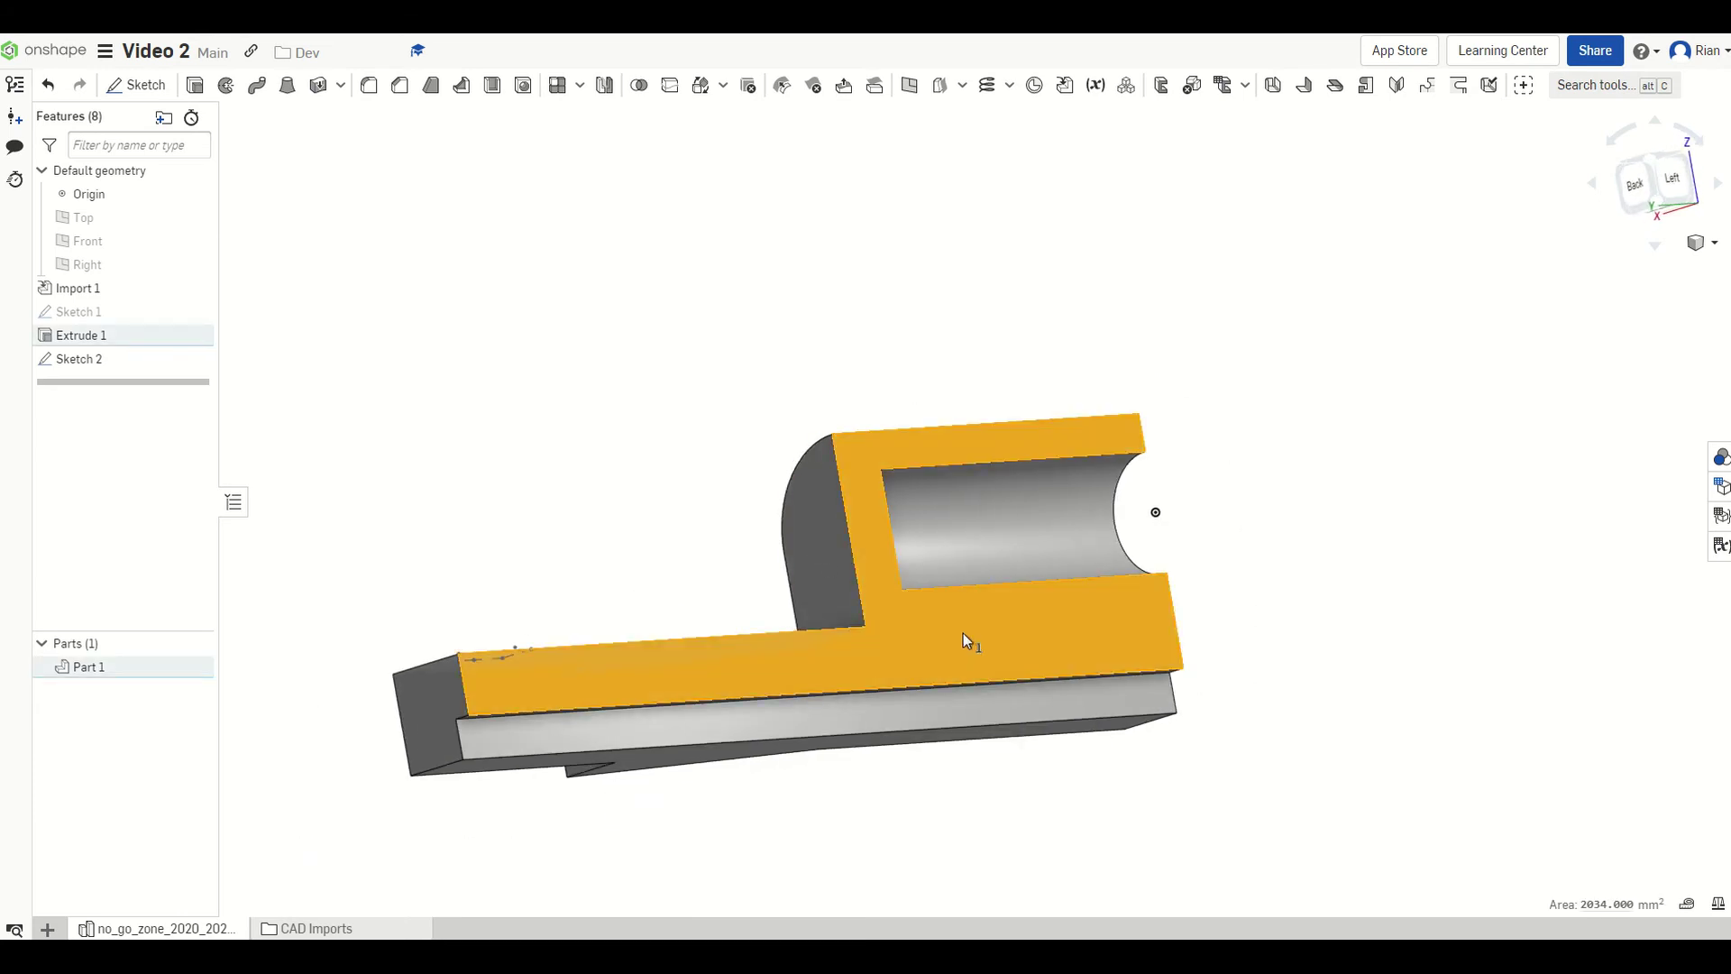
key("shift+s")
key("n")
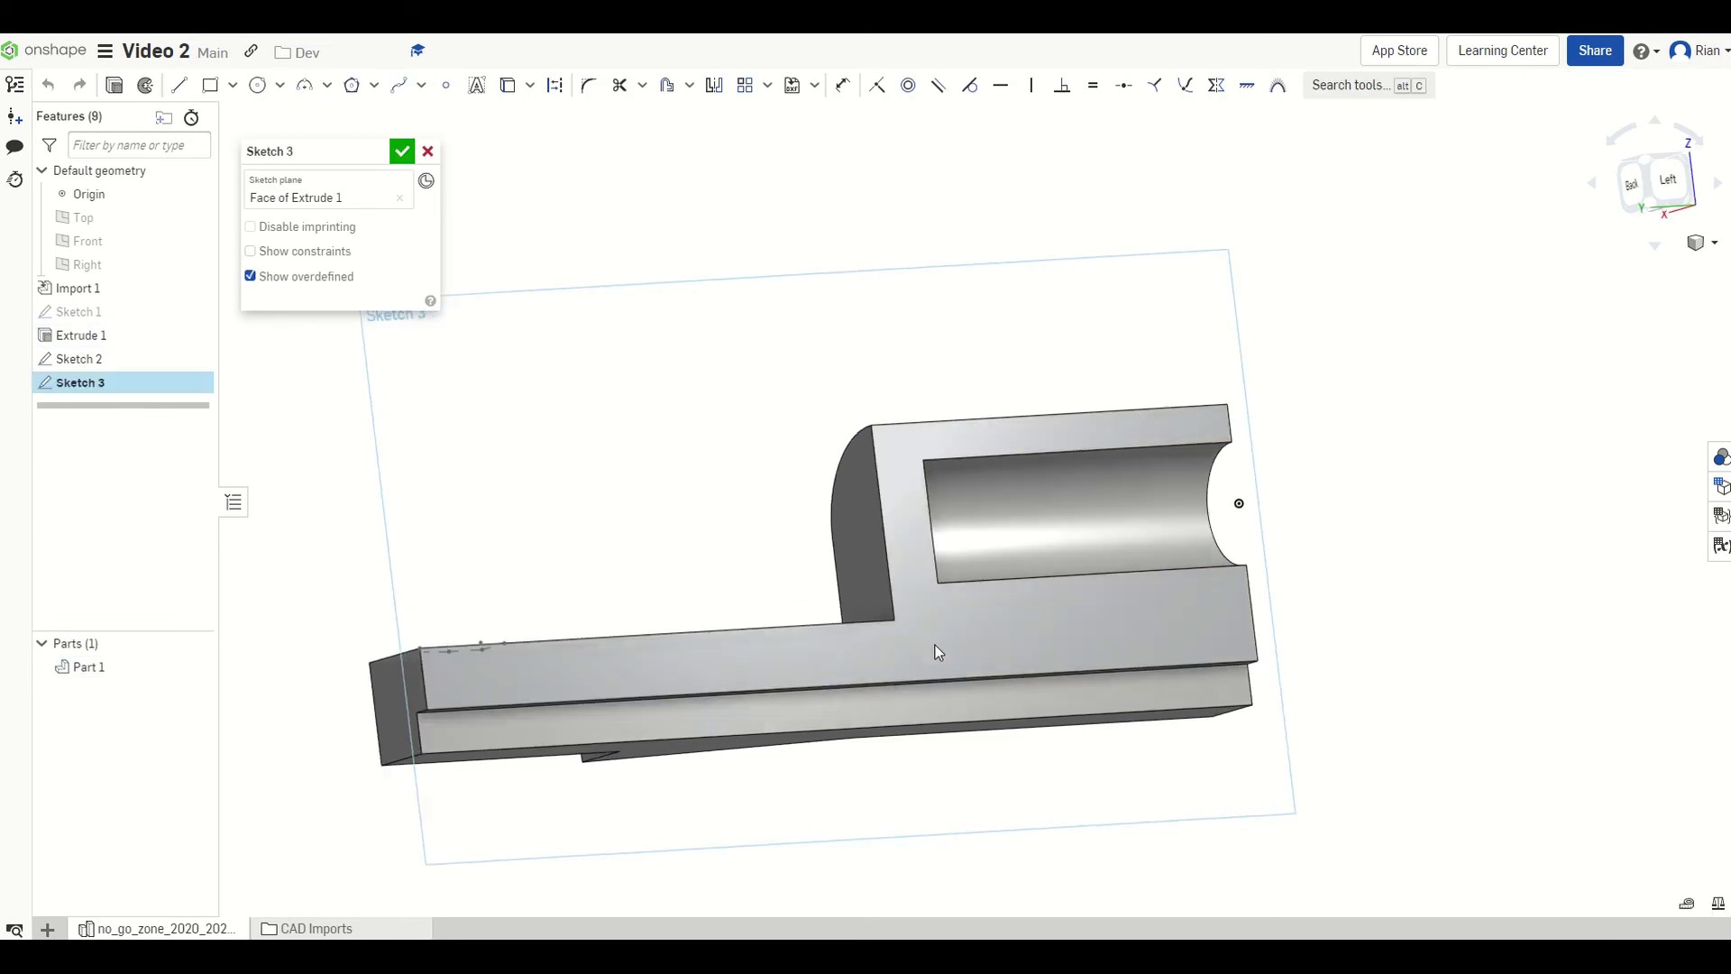
scroll(1048, 381, "up", 2)
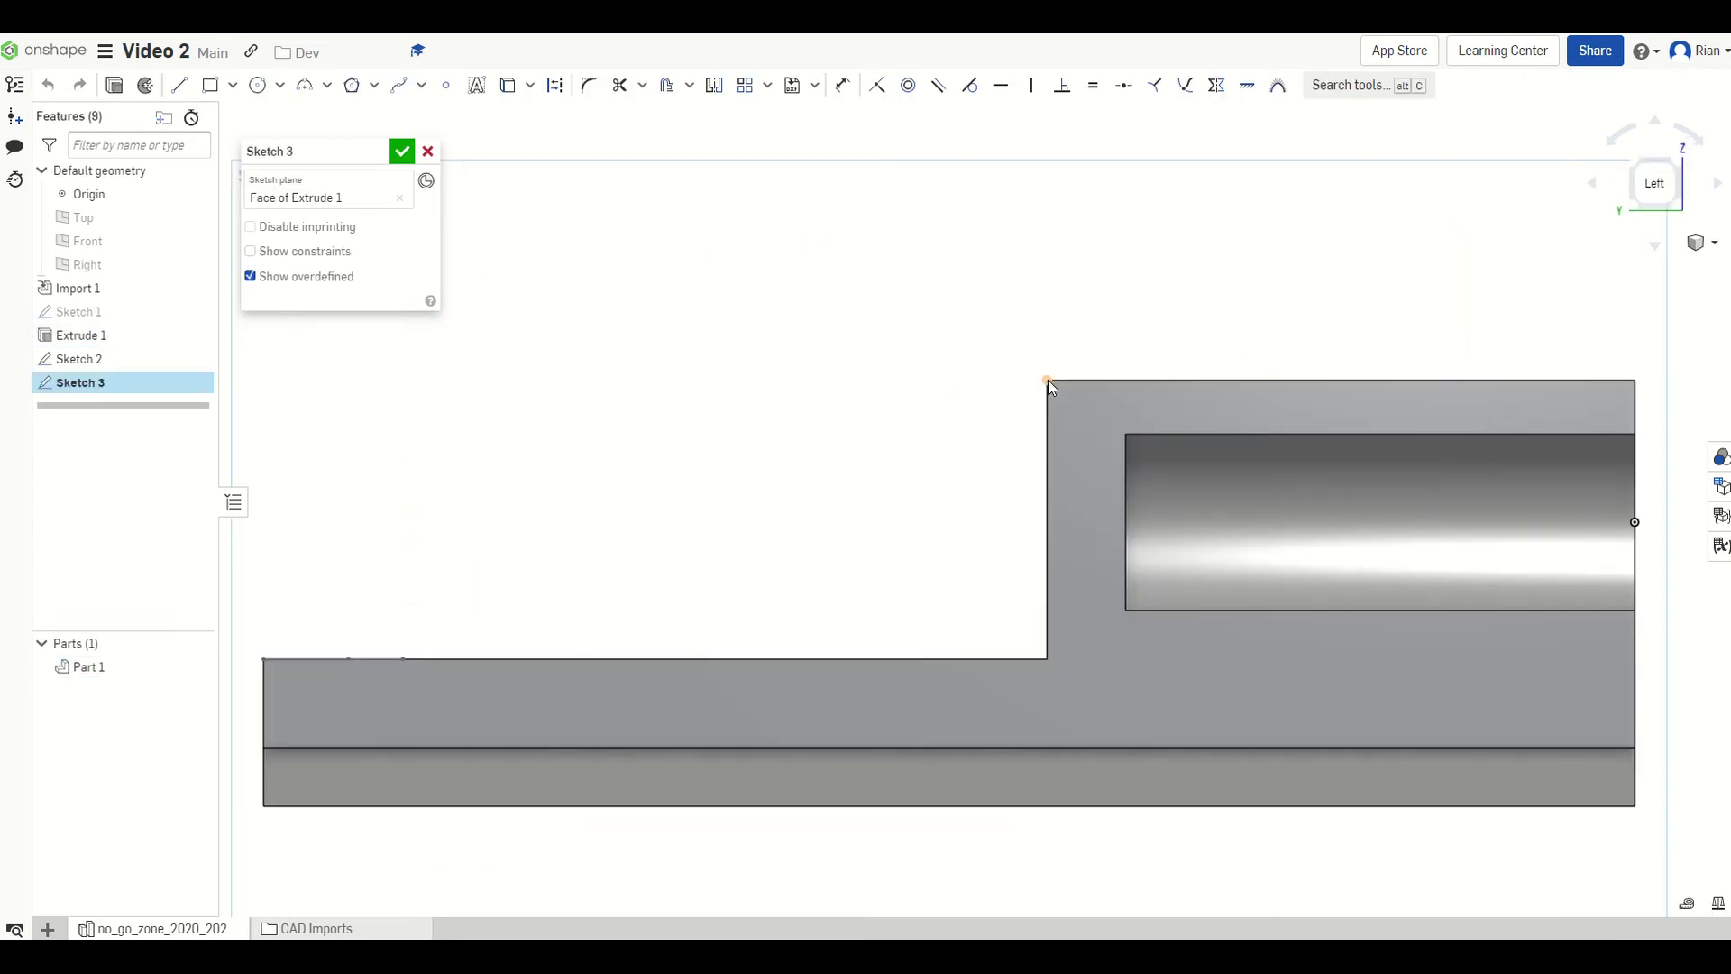
Step: Sketch a four-point spline from the block's upper corner through two intermediate points down to the arm's far upper corner
left_click(397, 85)
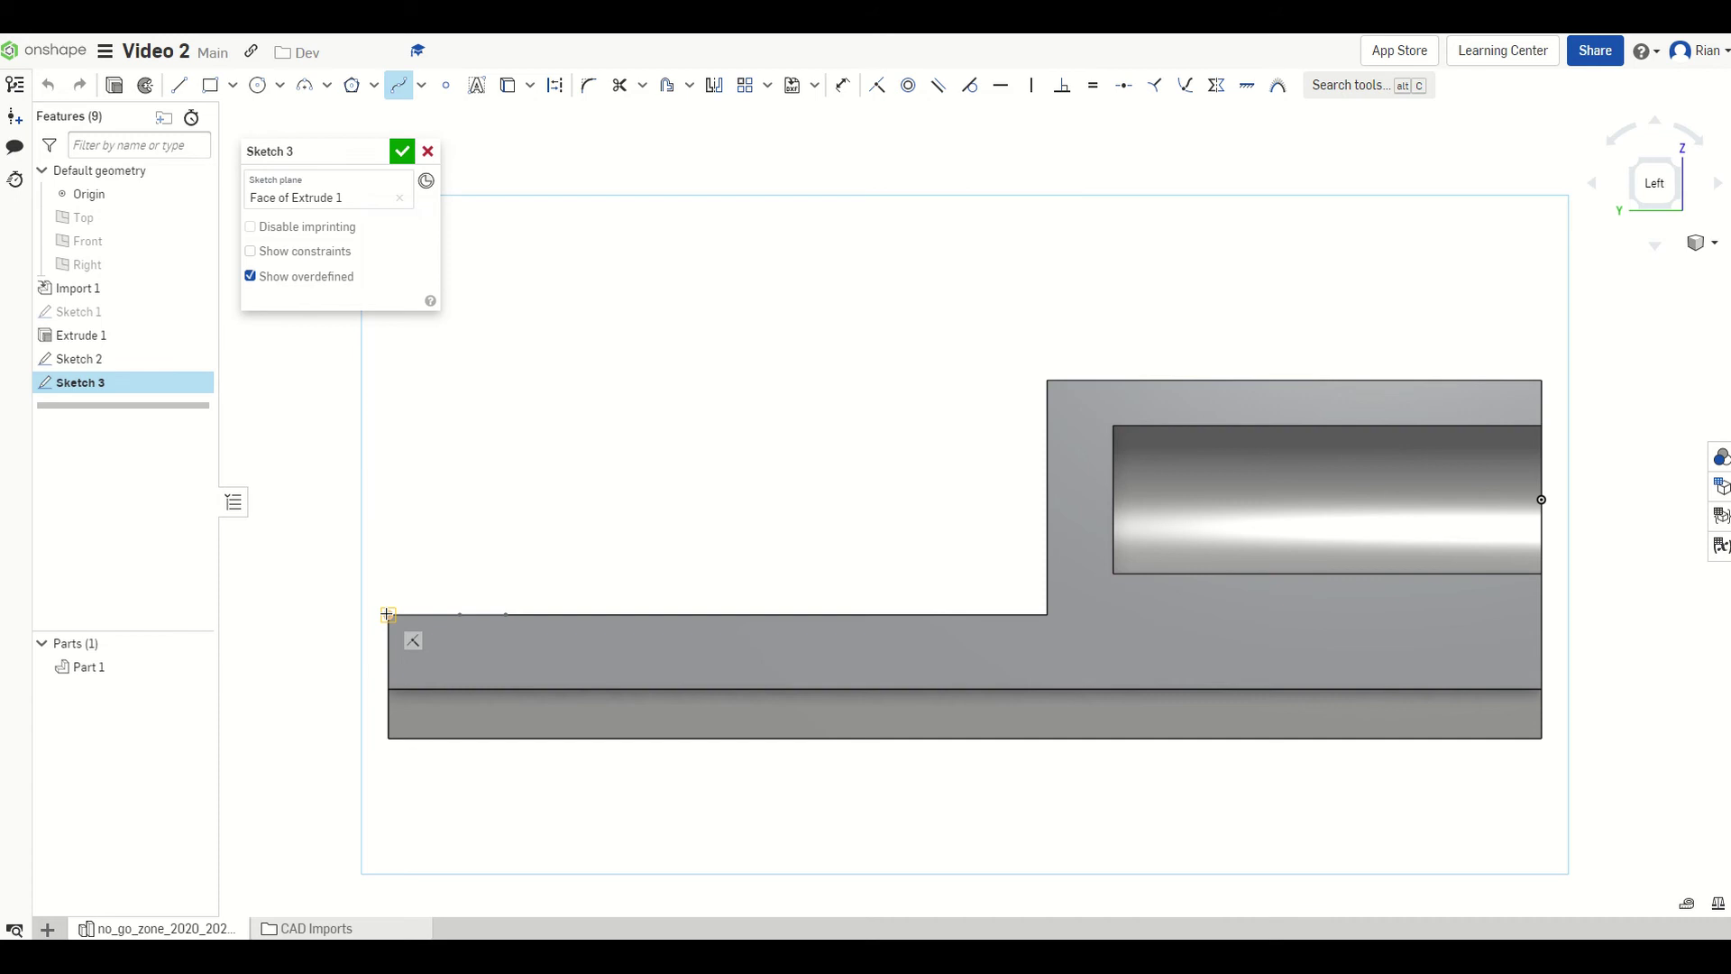
left_click(1047, 381)
double_click(848, 389)
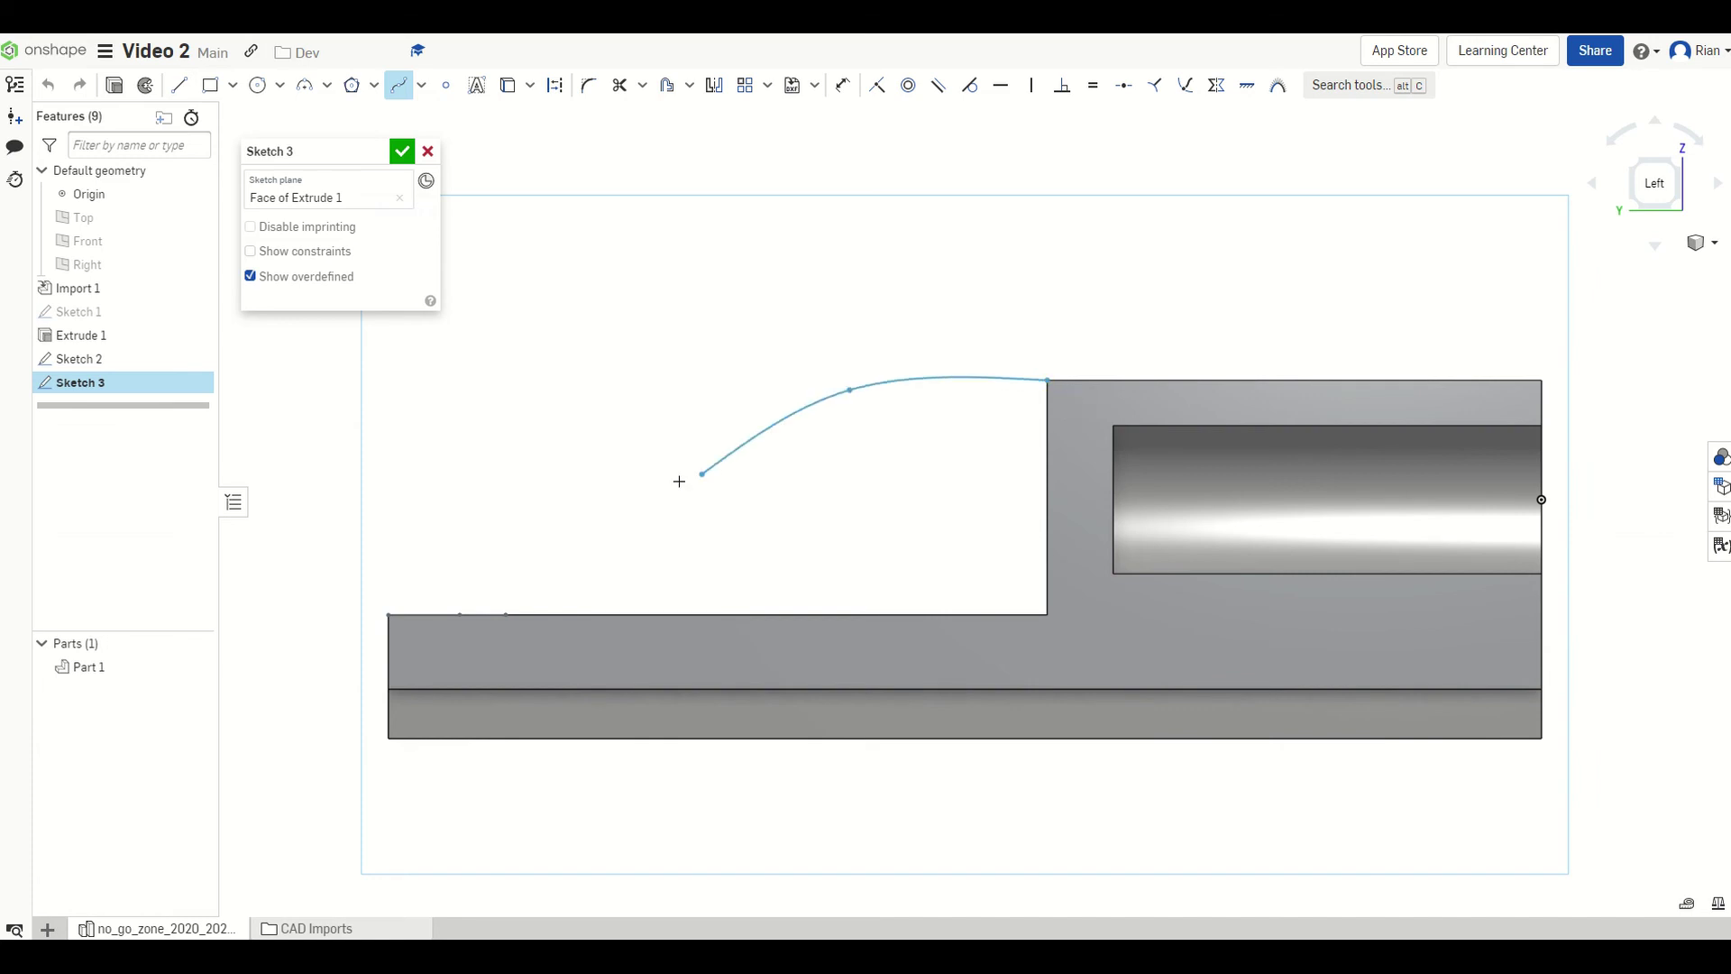
left_click(642, 490)
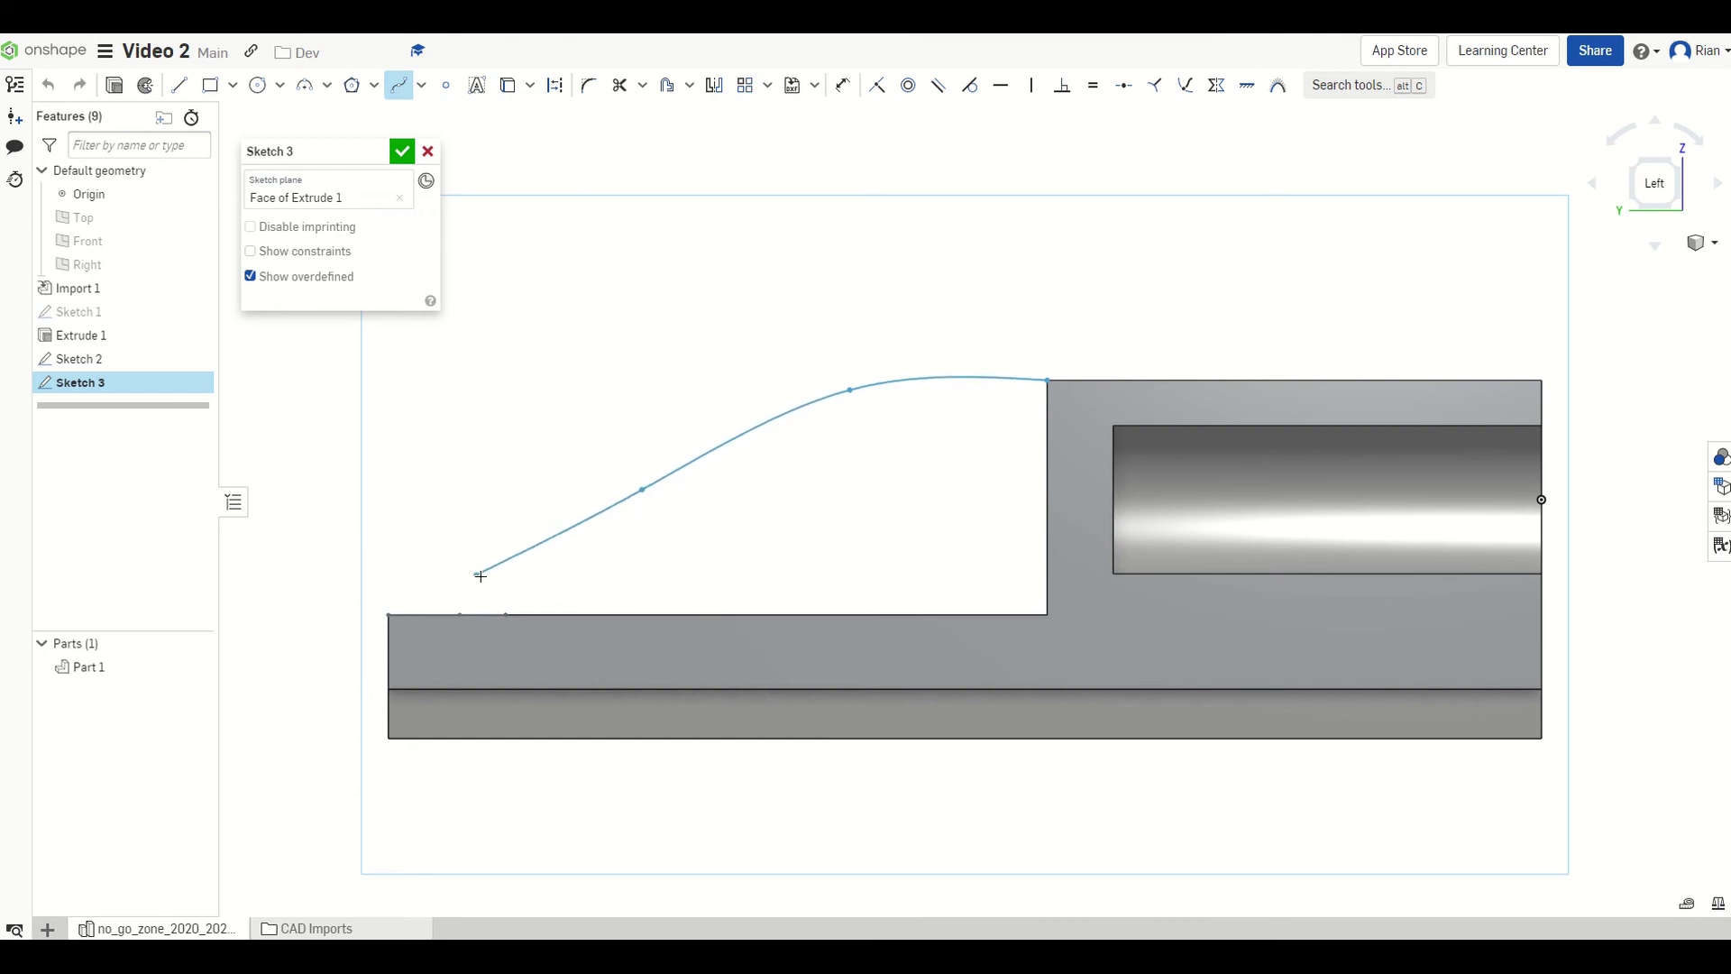
double_click(389, 616)
key("Escape")
Step: Reshape the spline into a smooth S-curve by moving its interior points and end tangent handles, and accept the sketch
left_click_drag(847, 402, 830, 412)
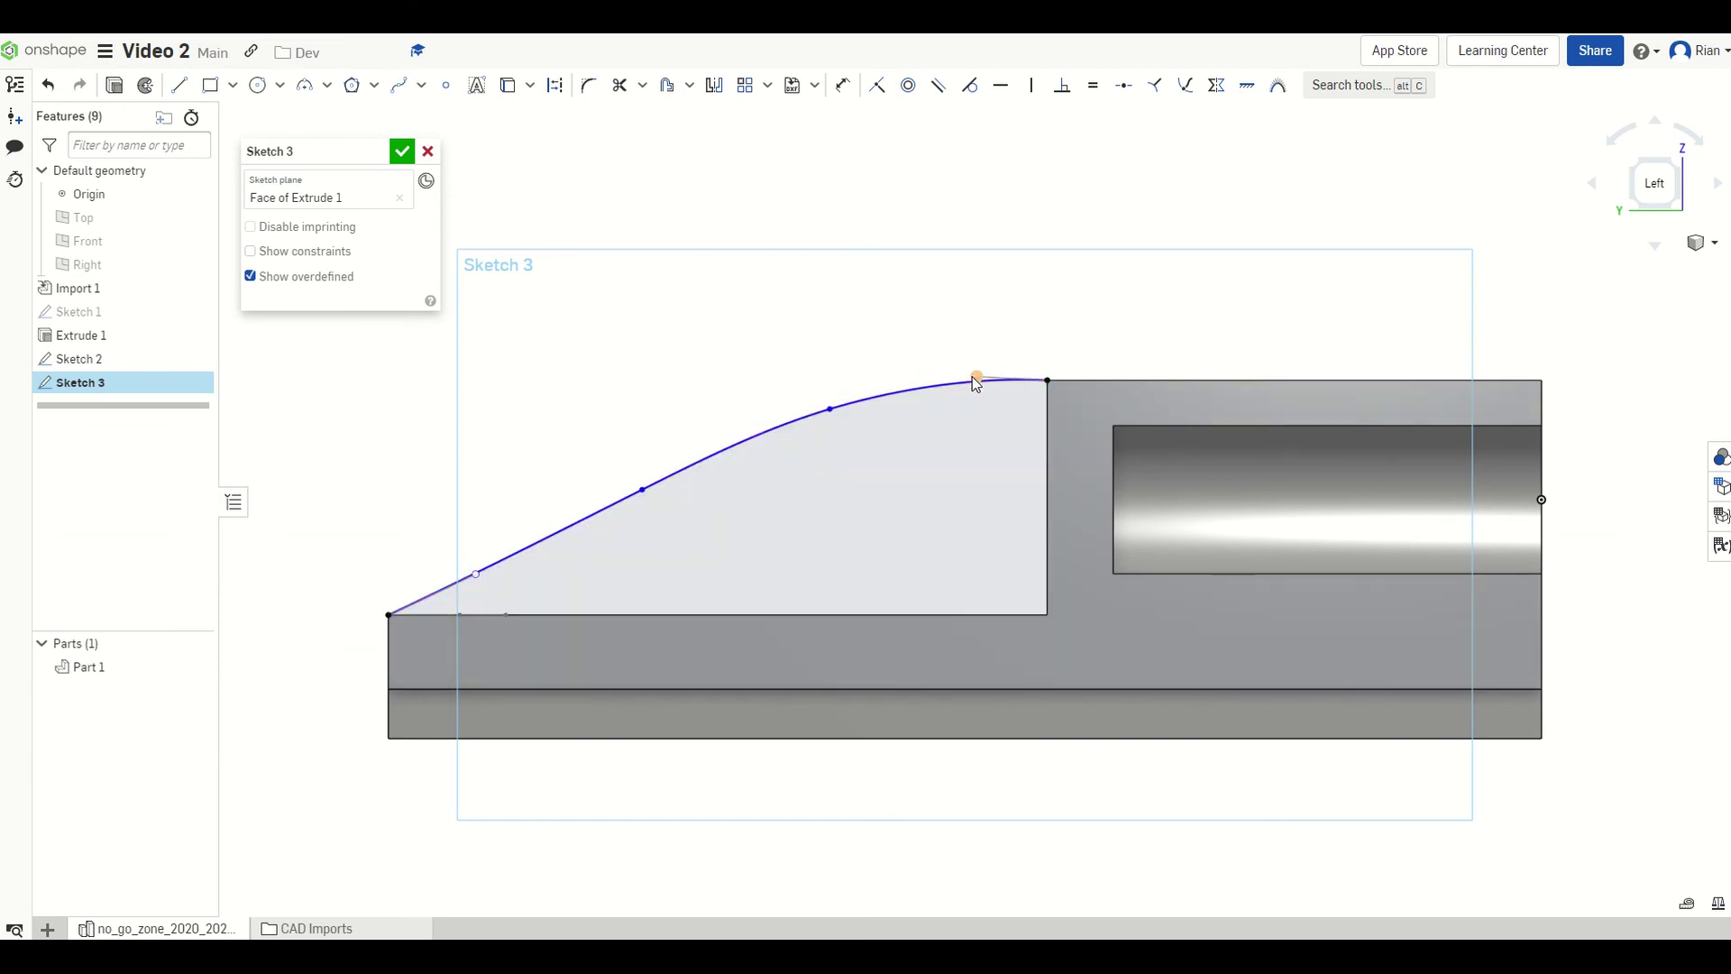
mouse_move(981, 384)
left_mouse_down()
mouse_move(1032, 344)
mouse_move(1100, 366)
mouse_move(1037, 353)
mouse_move(1020, 405)
mouse_move(1014, 380)
left_mouse_up()
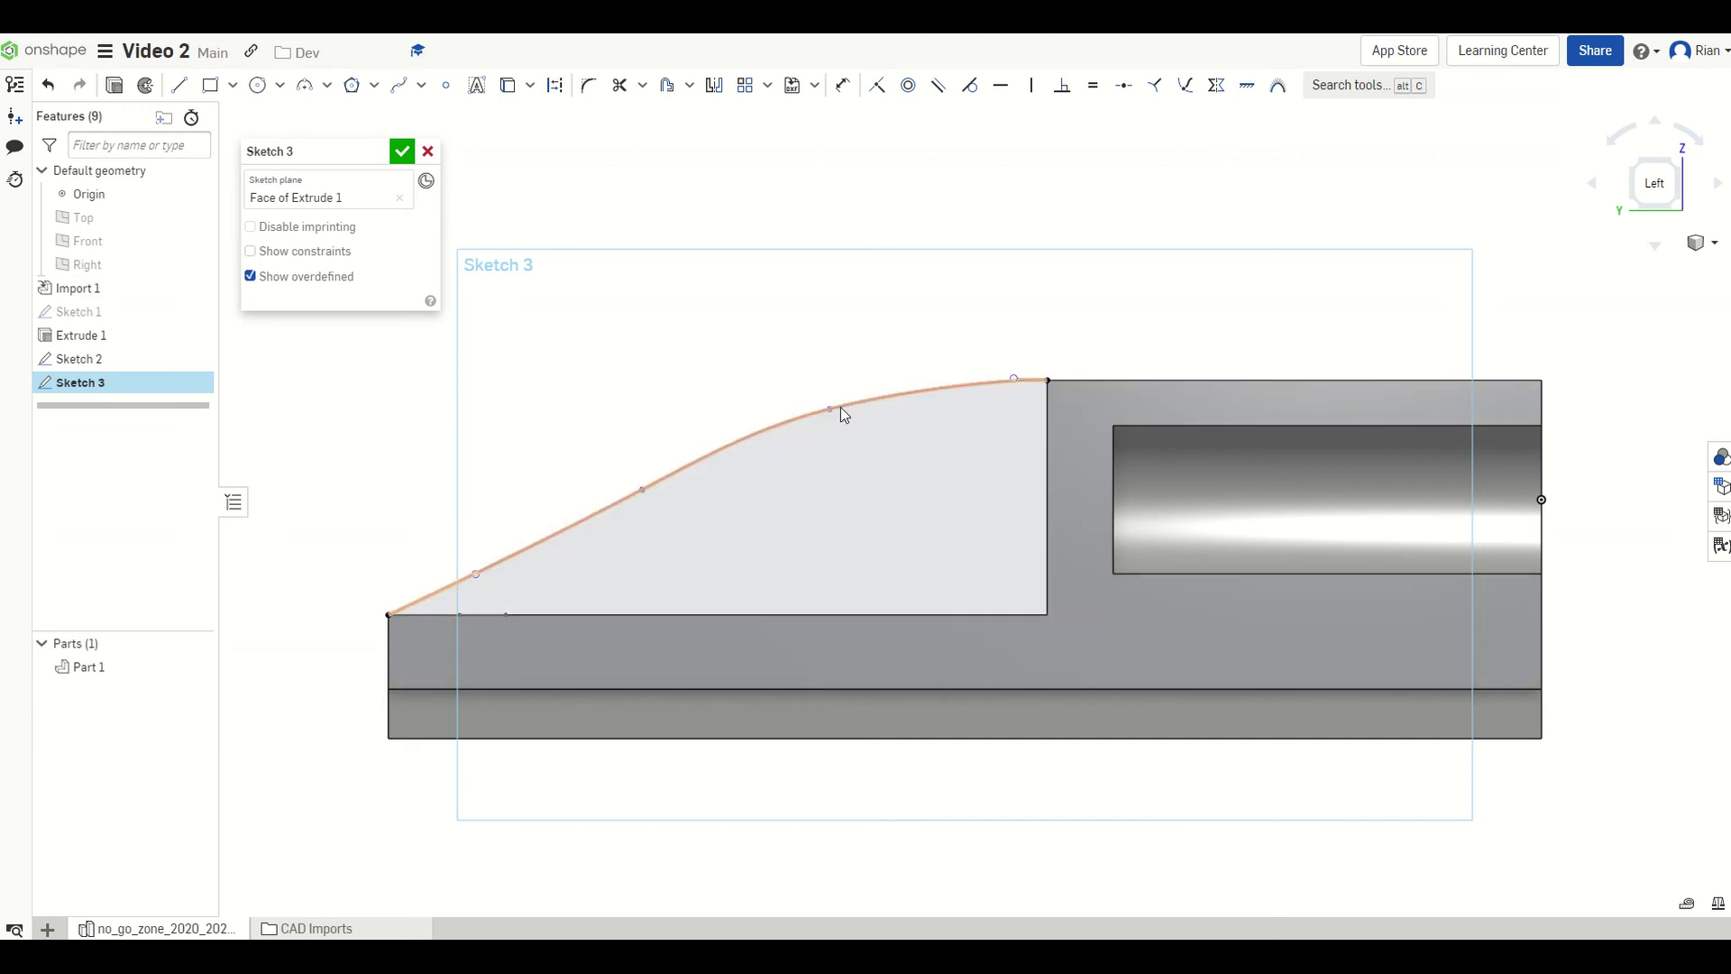
left_click_drag(826, 407, 817, 403)
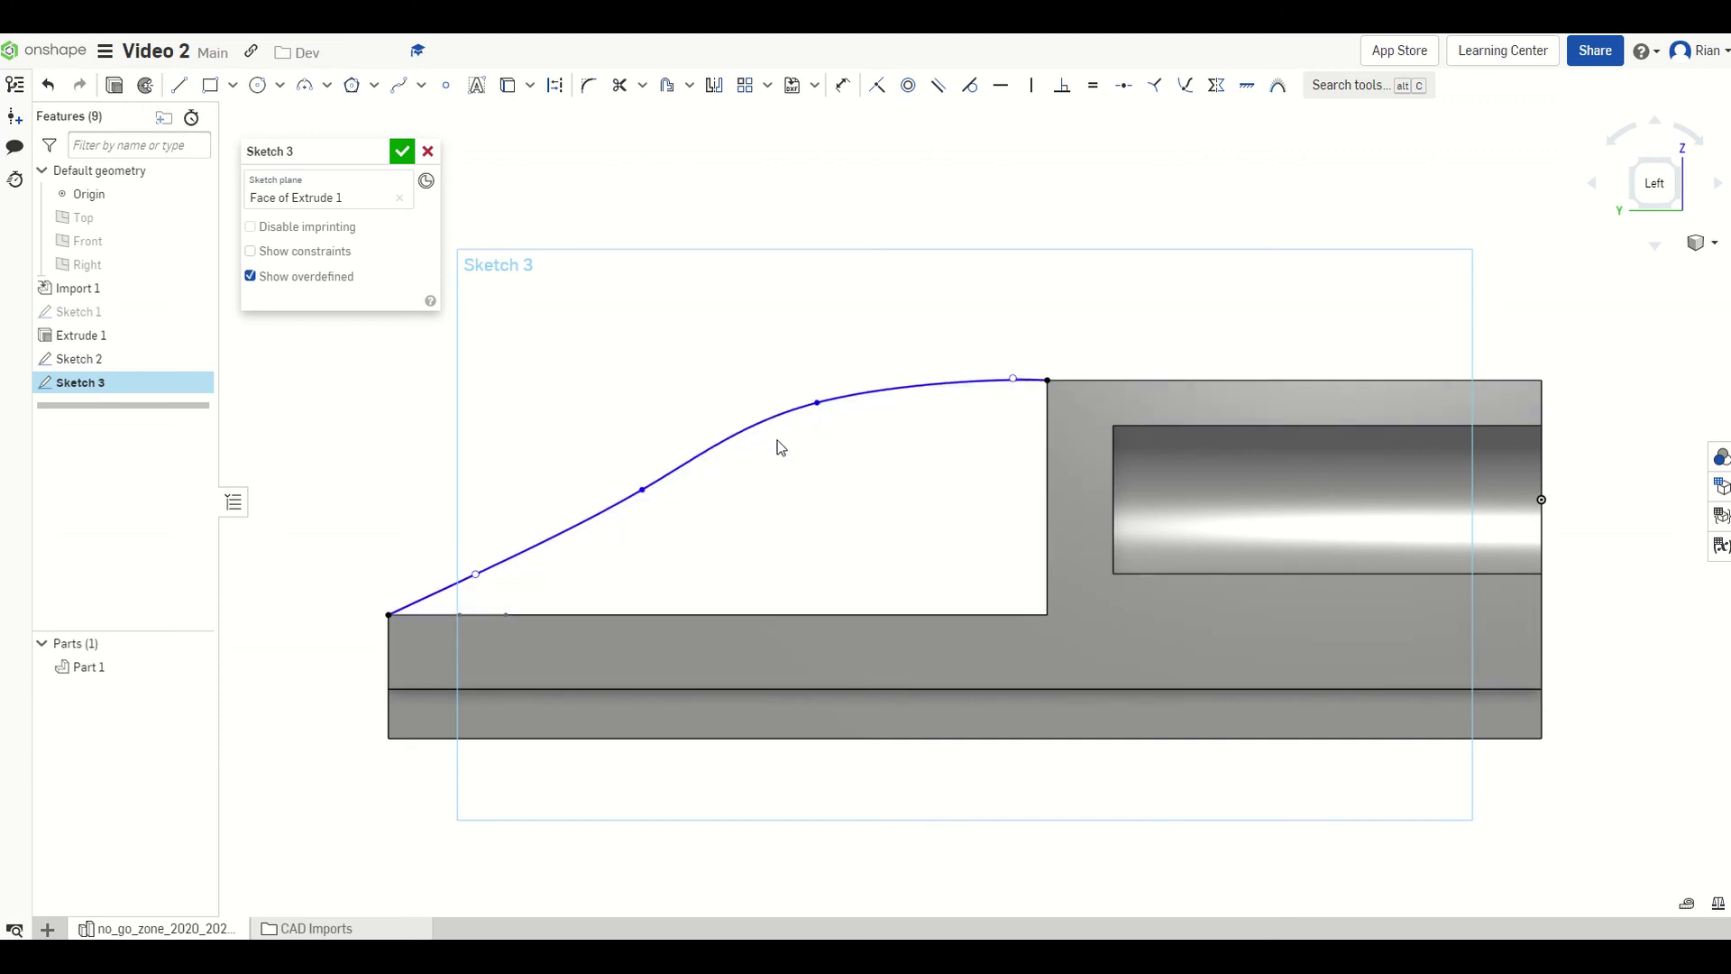
left_click_drag(642, 489, 642, 530)
left_click_drag(474, 577, 476, 603)
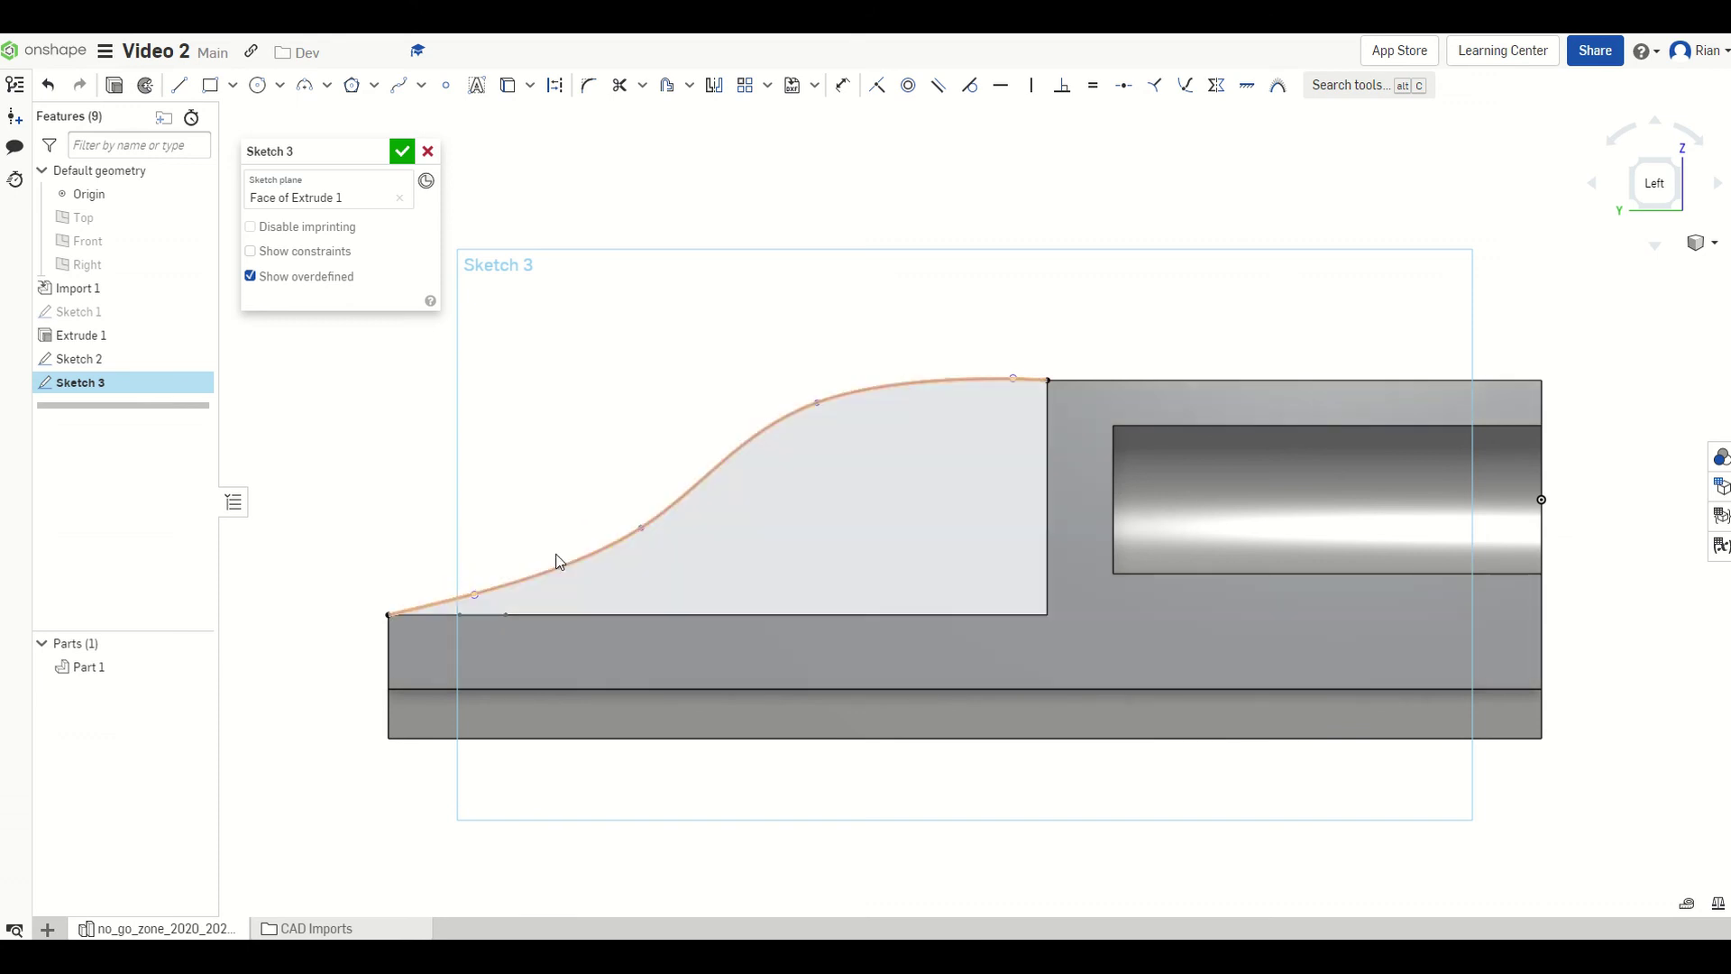
left_click(403, 153)
Step: Start a solid loft with the rounded block's end face and the small sketch region on the arm as profiles
mouse_move(646, 402)
right_mouse_down()
mouse_move(936, 425)
mouse_move(844, 416)
right_mouse_up()
left_click(288, 90)
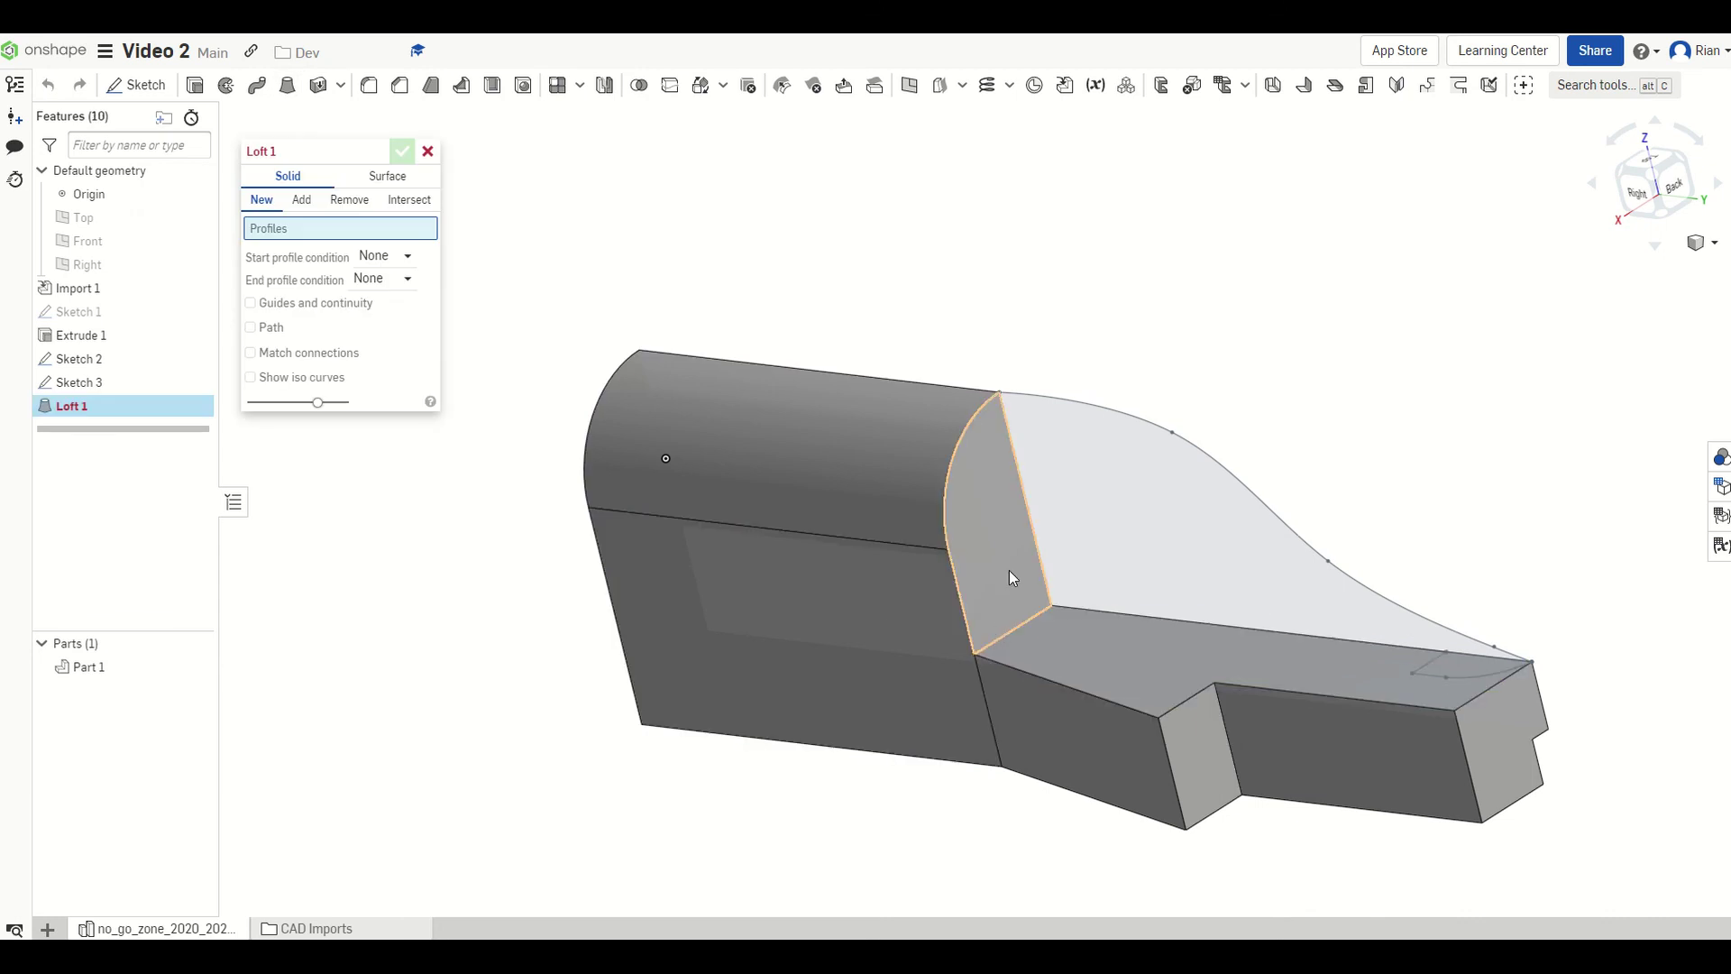
left_click(1006, 534)
left_click(1460, 673)
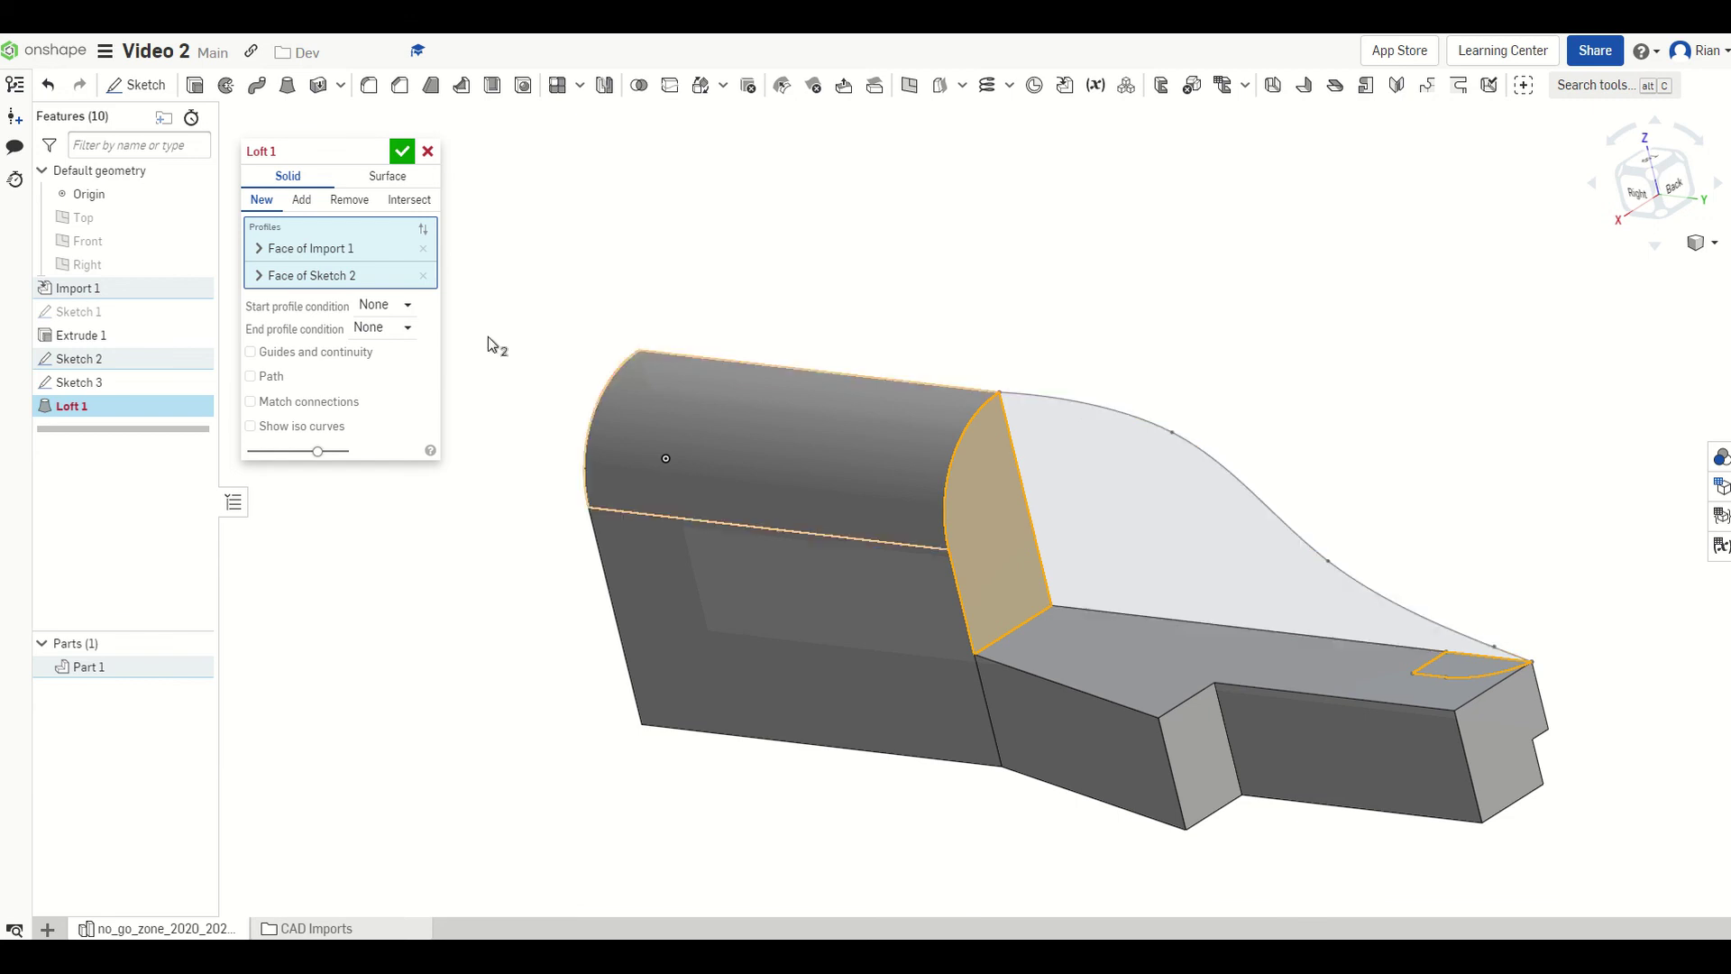
Step: Enable Match connections and pair the spline's upper end vertex with the small profile's vertex at the arm's corner
left_click(262, 406)
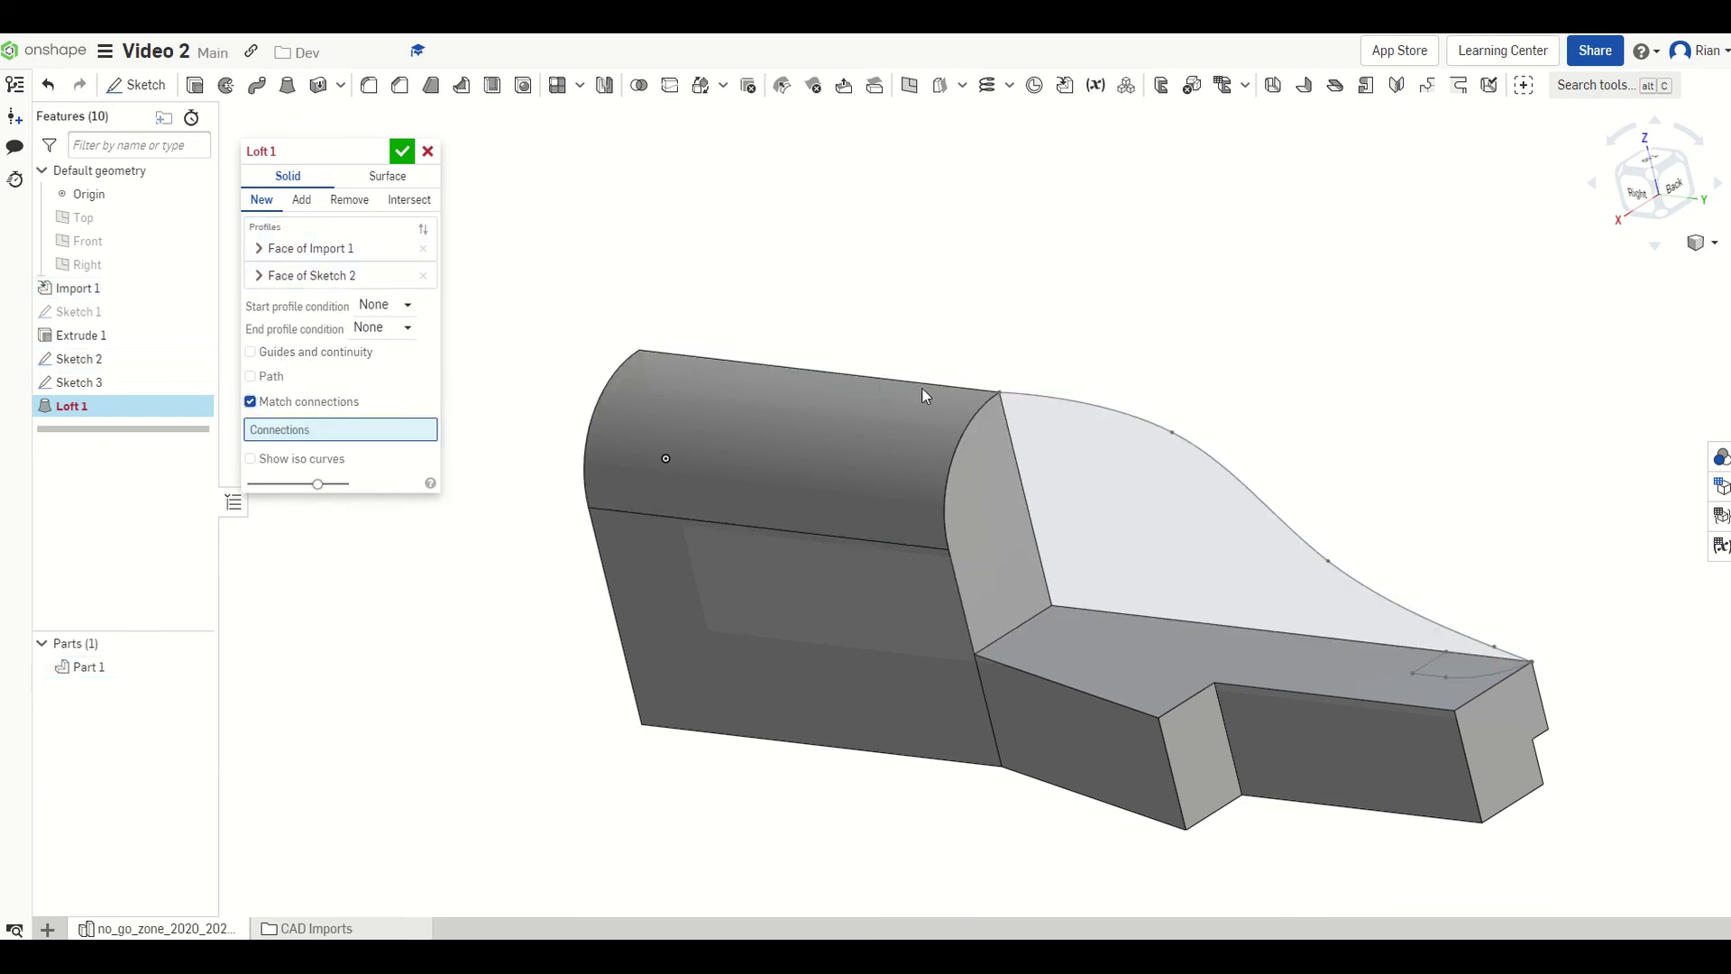
left_click(1001, 392)
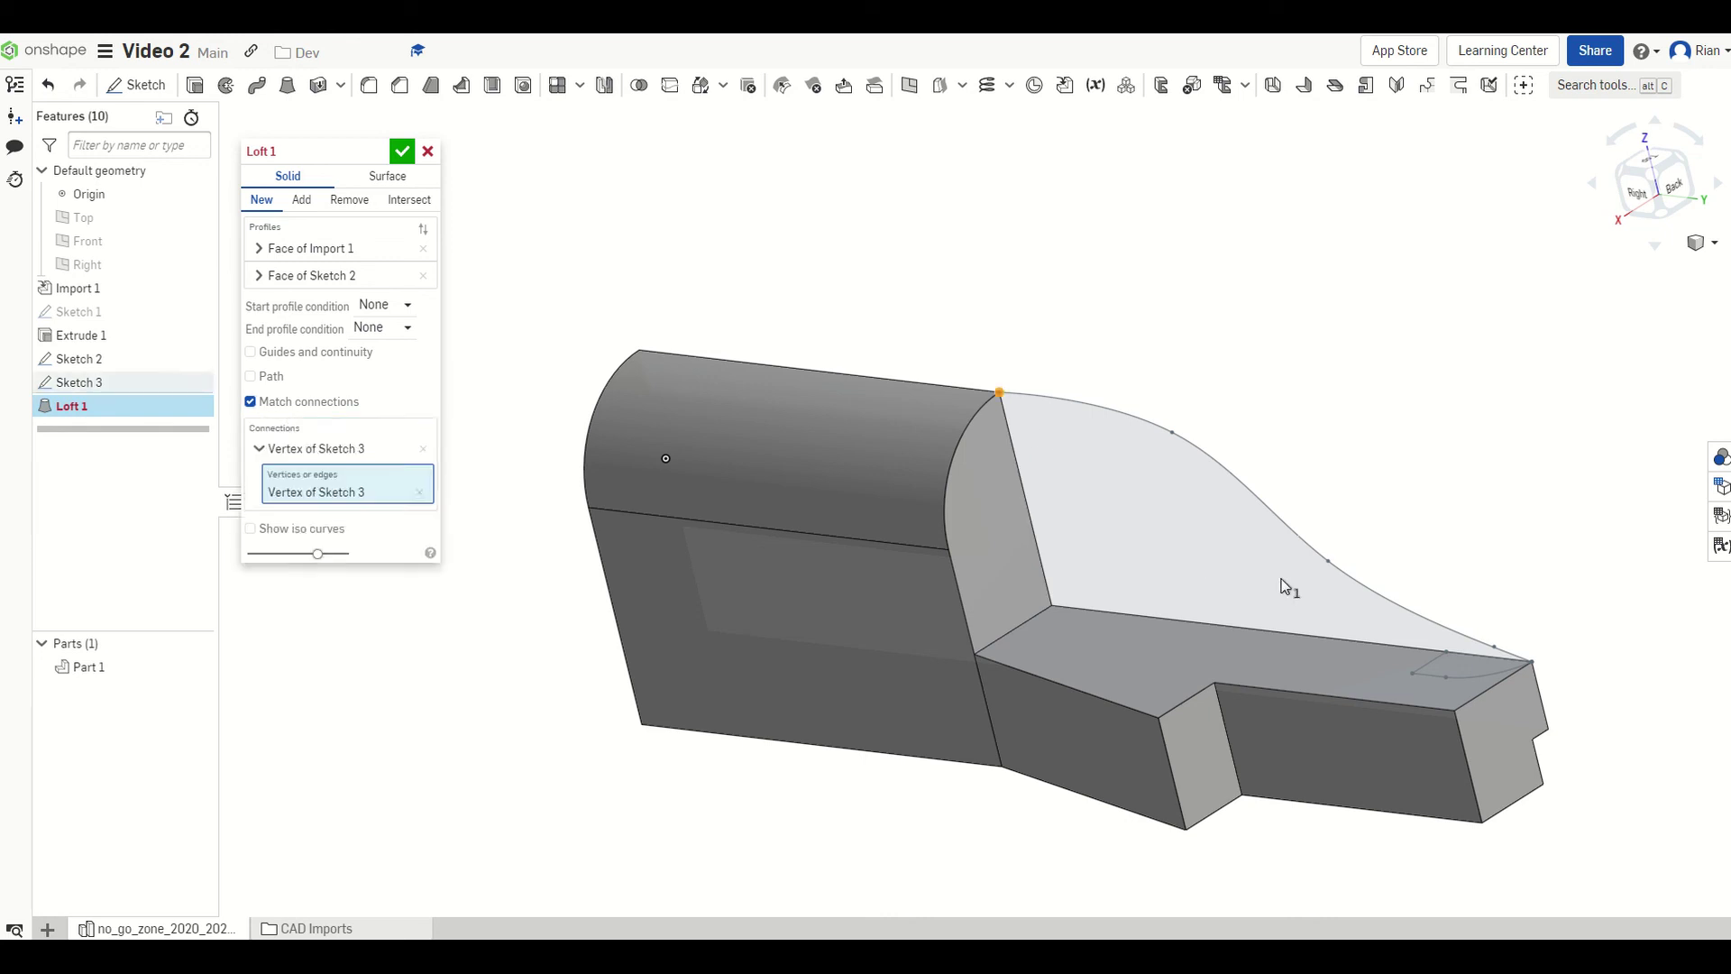
left_click(1531, 662)
Step: Enable Guides and continuity, use the S-shaped spline as the loft's guide, accept the loft and inspect the transition
right_click_drag(810, 440, 708, 446)
left_click(303, 353)
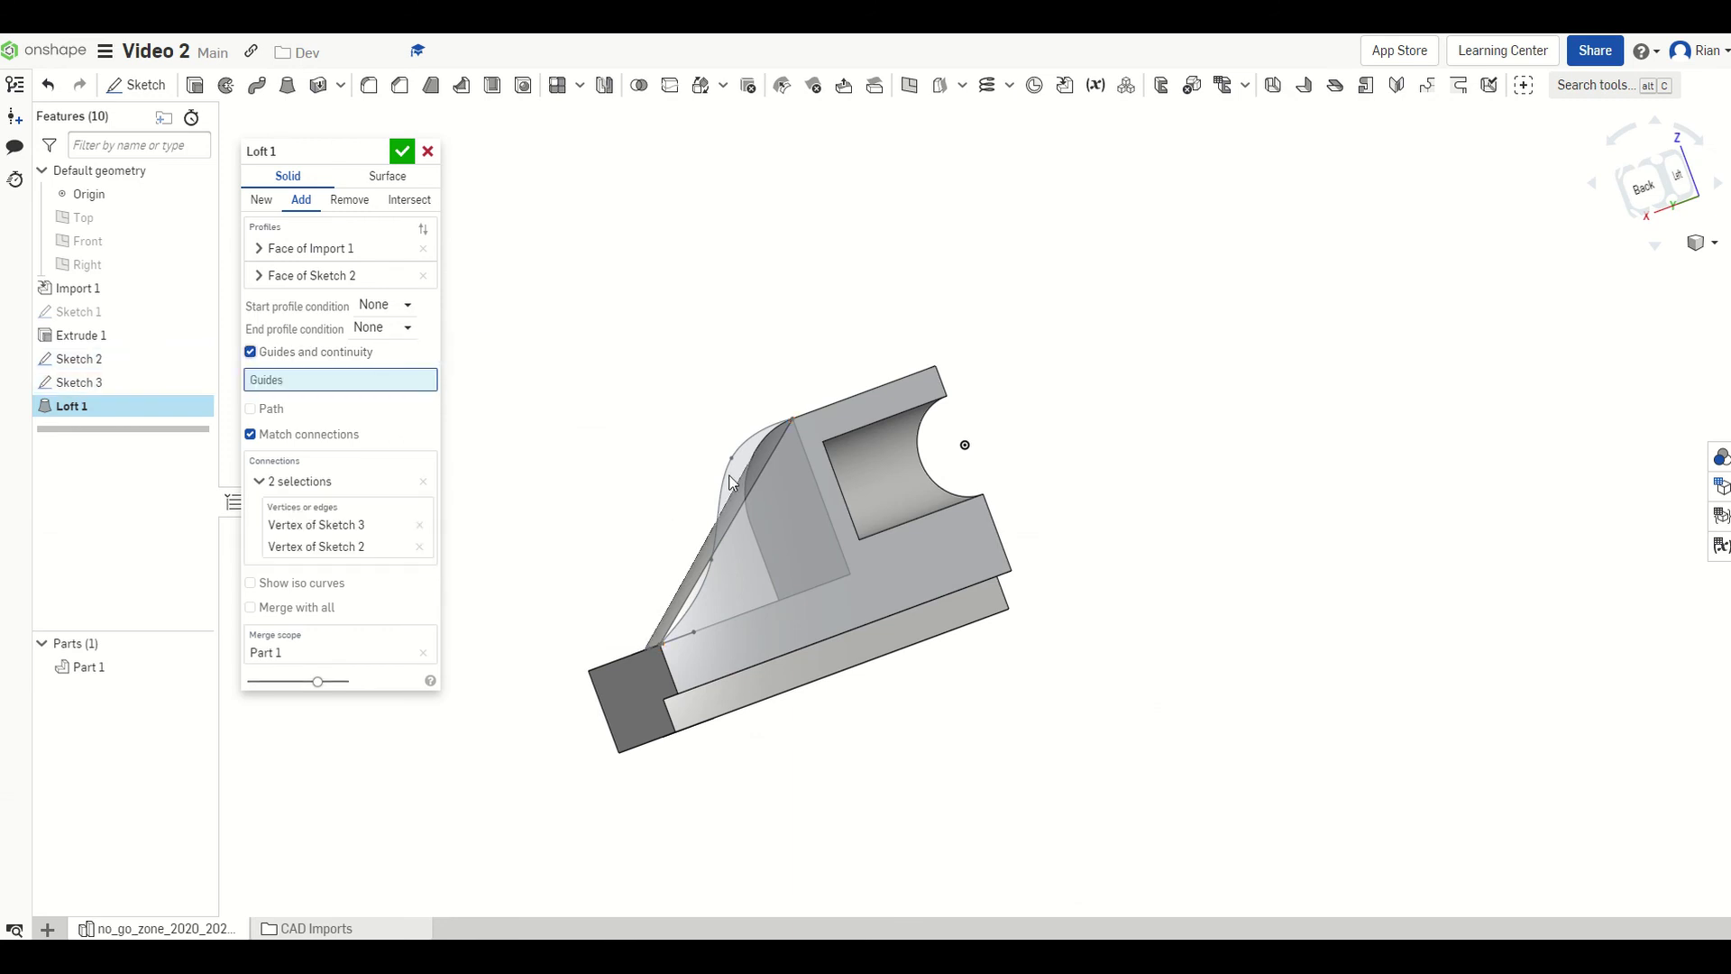
left_click(747, 449)
mouse_move(744, 564)
right_mouse_down()
mouse_move(916, 545)
mouse_move(721, 551)
mouse_move(756, 570)
mouse_move(880, 573)
right_mouse_up()
right_click_drag(1110, 499, 972, 527)
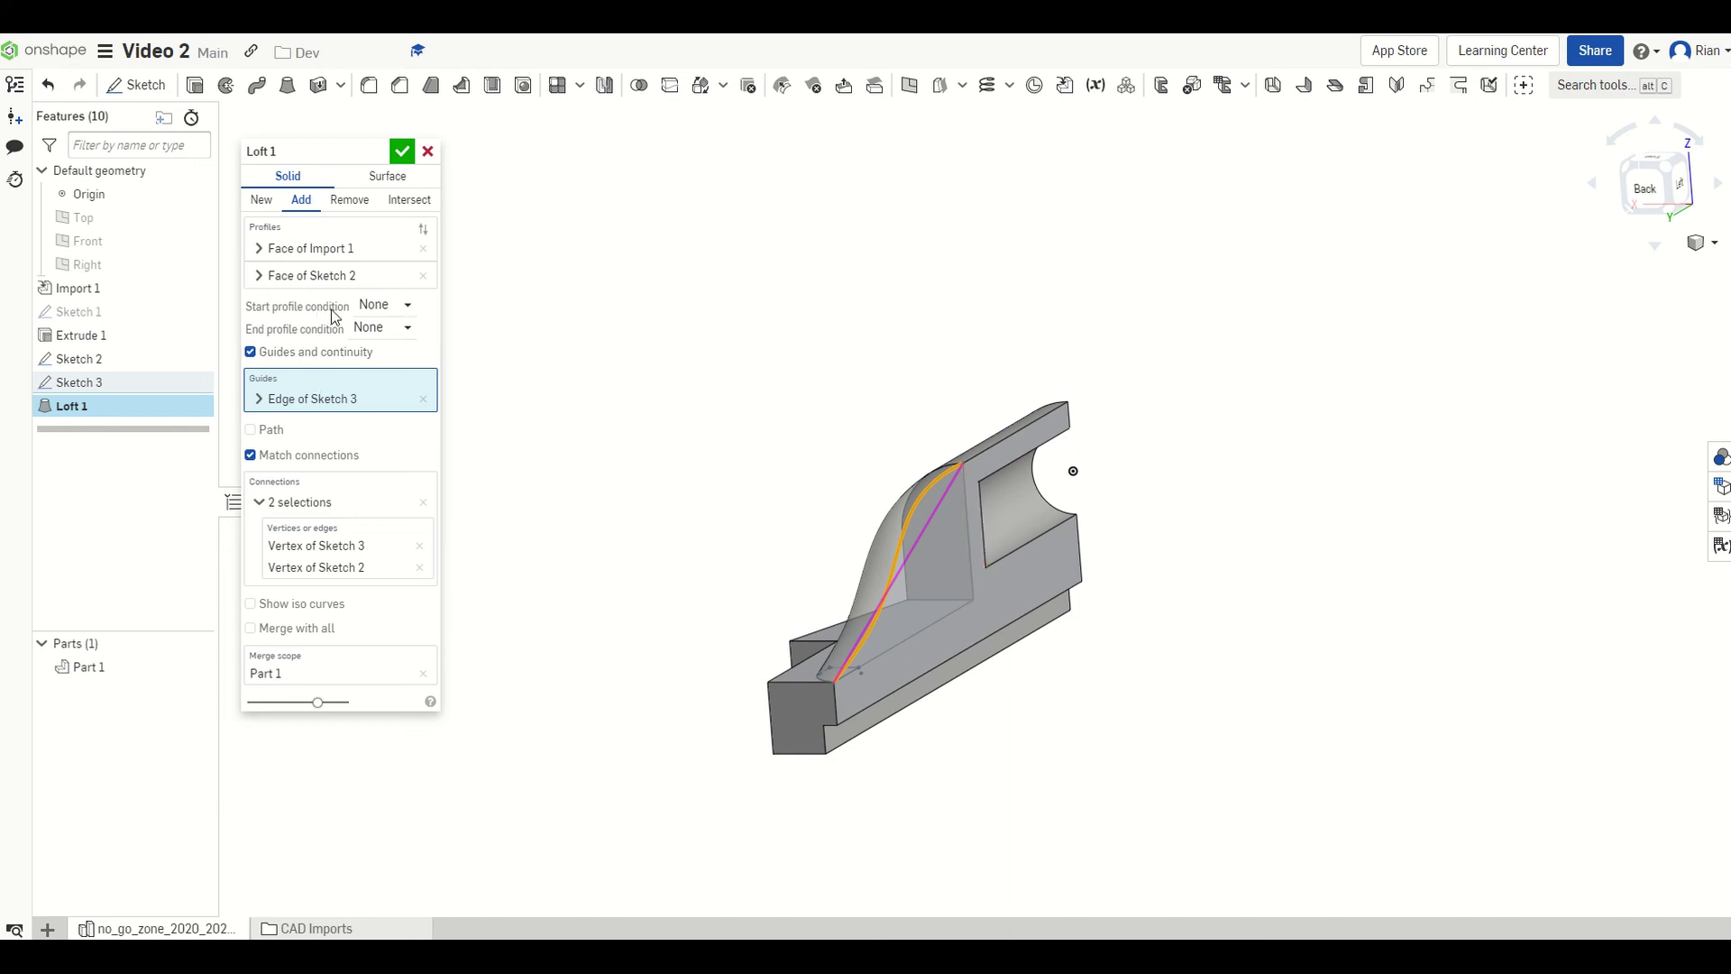
right_click_drag(989, 465, 848, 480)
scroll(943, 458, "up", 5)
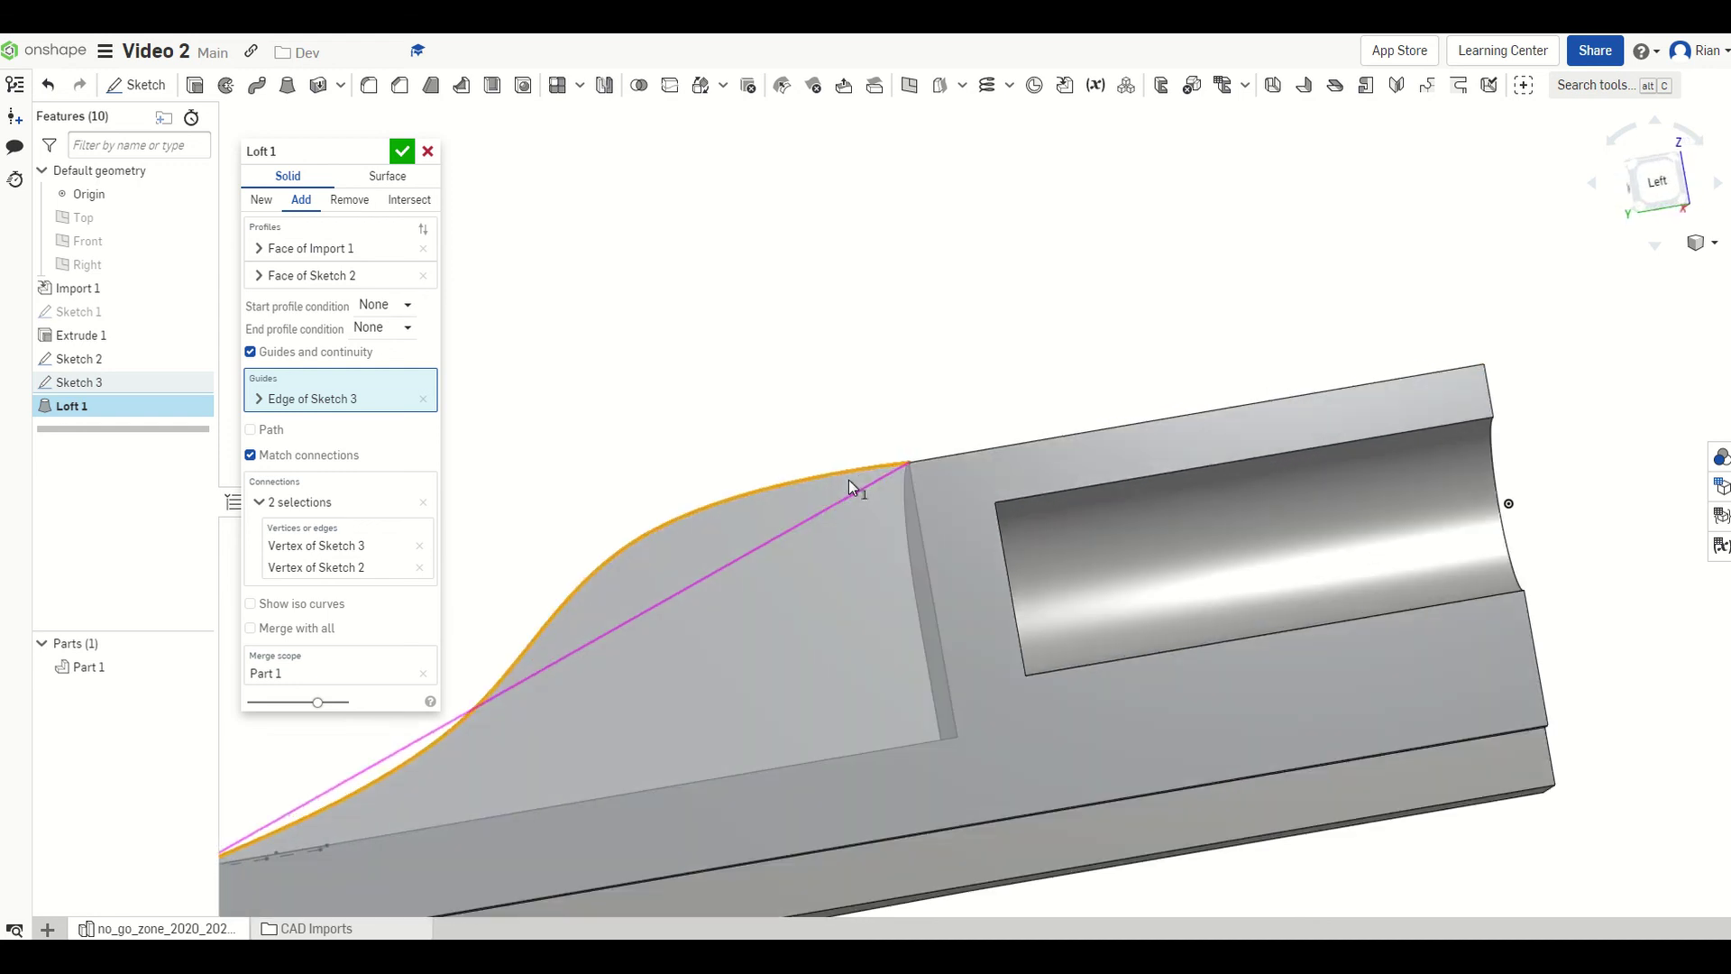
left_click(403, 153)
scroll(1182, 425, "down", 4)
right_click_drag(1182, 424, 1214, 537)
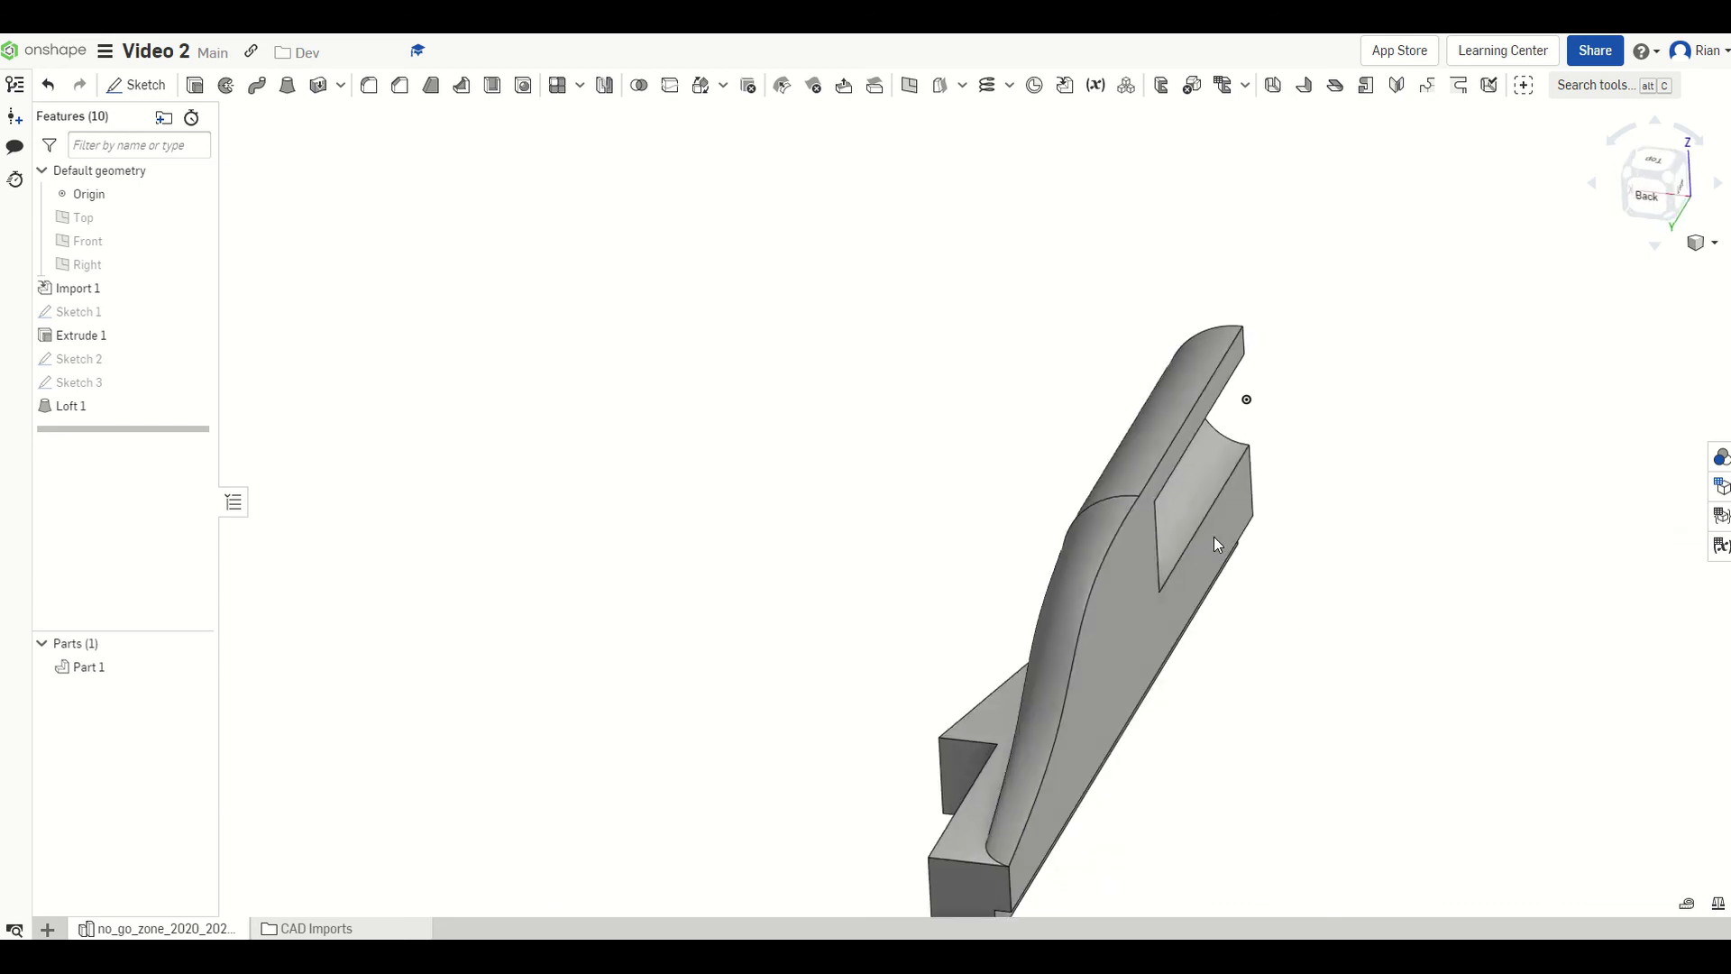
scroll(1219, 537, "down", 2)
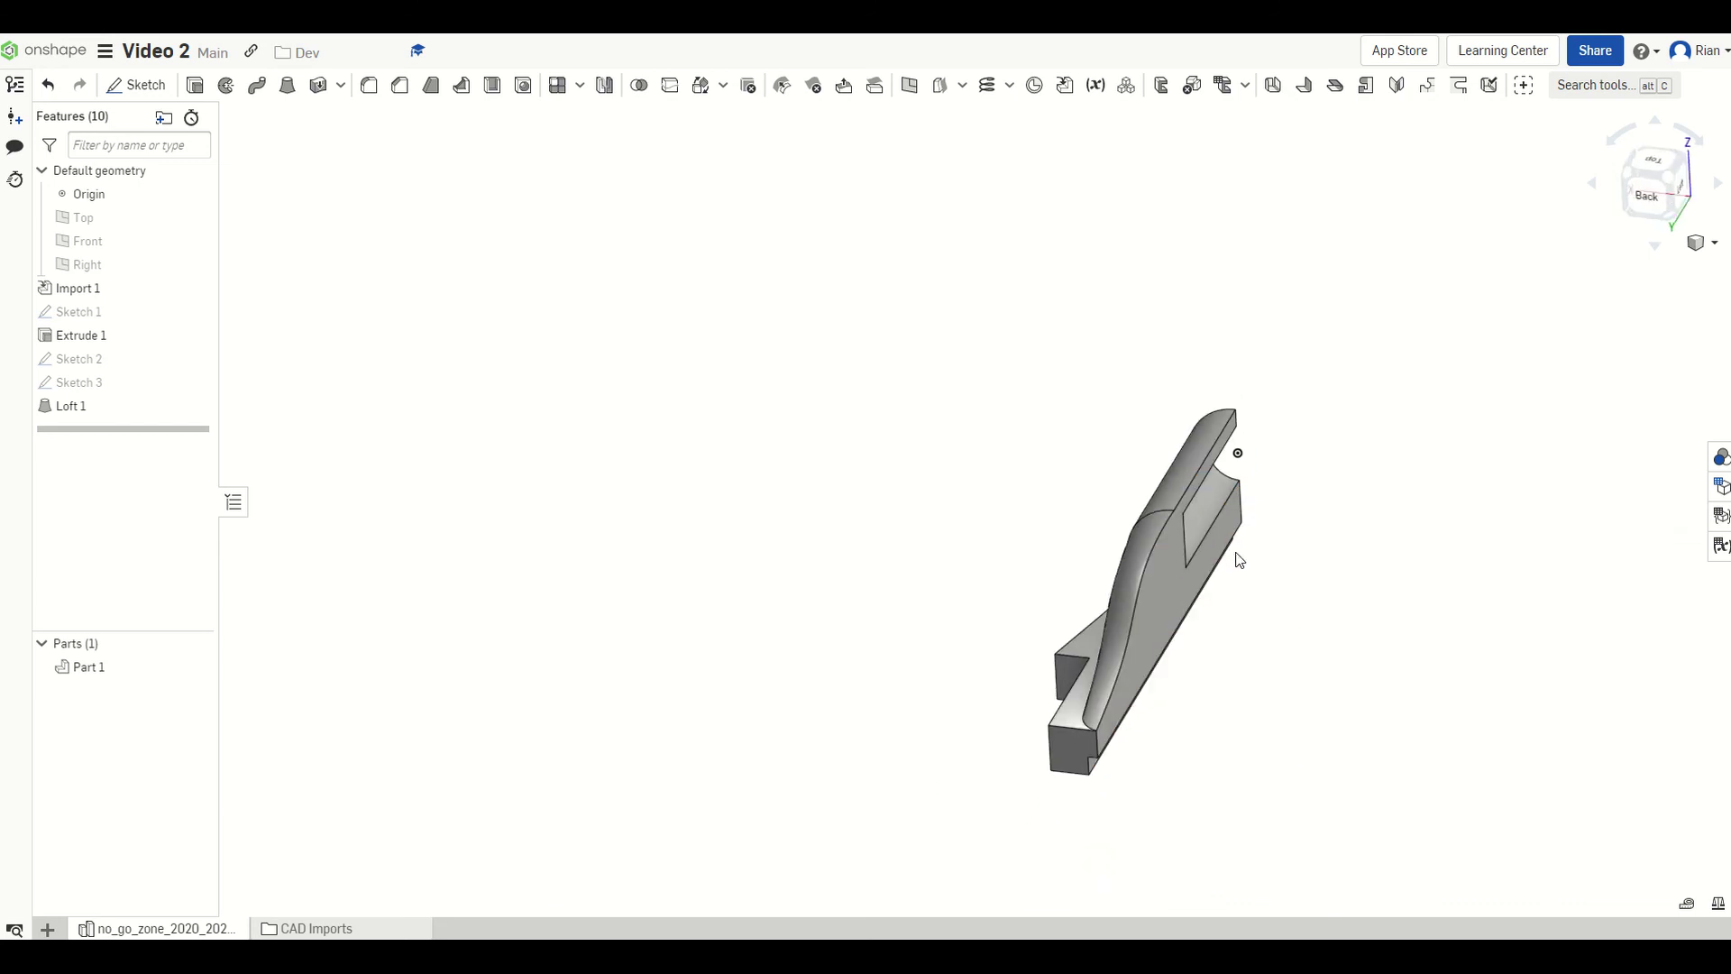